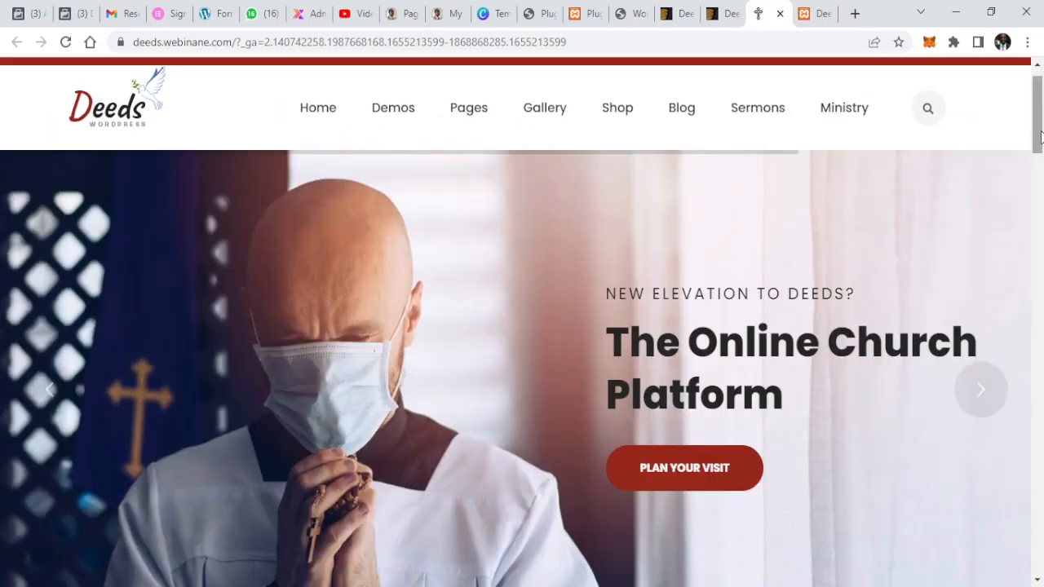
Look through the Deeds church demo homepage from the hero slider down to the footer and back up.
scroll(1037, 122, up, 1)
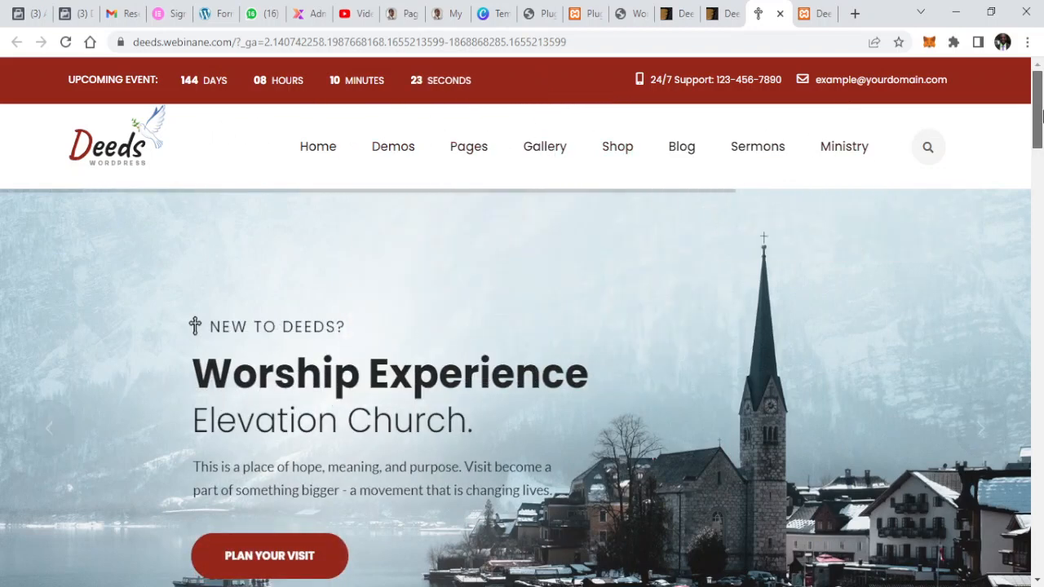
drag(1039, 118, 1029, 326)
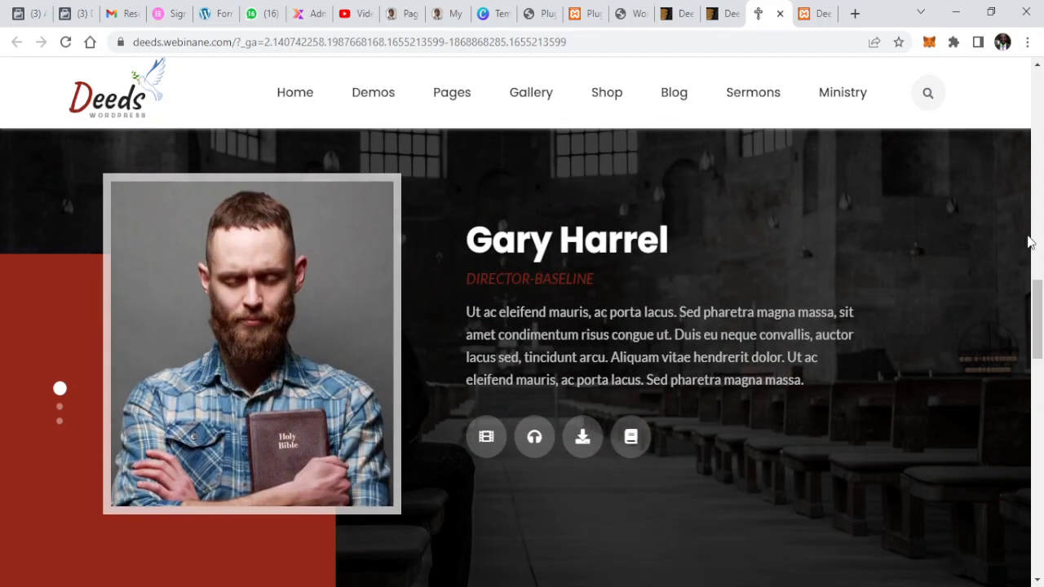
drag(1035, 322, 973, 456)
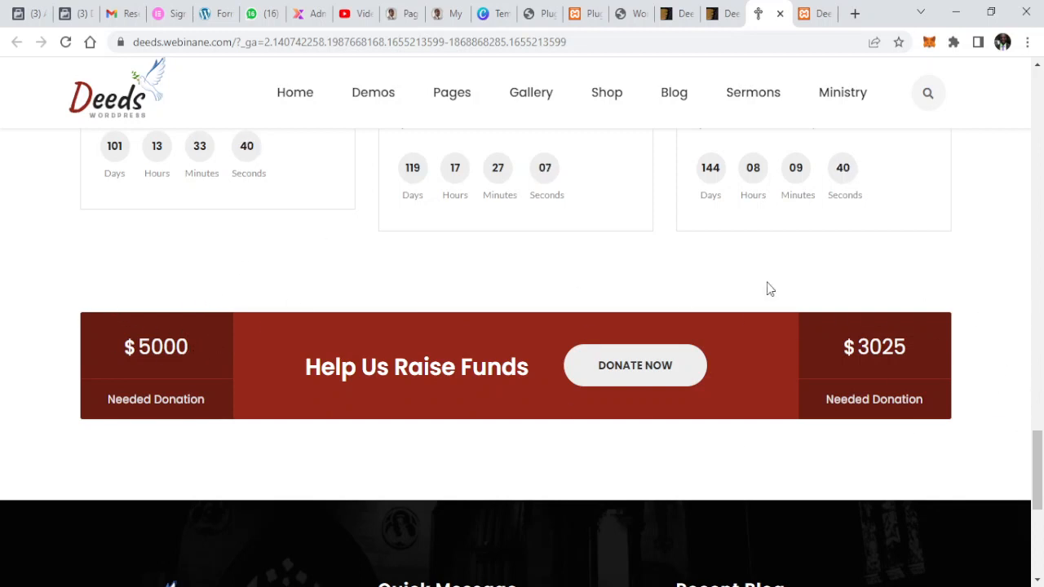
drag(1037, 456, 1031, 555)
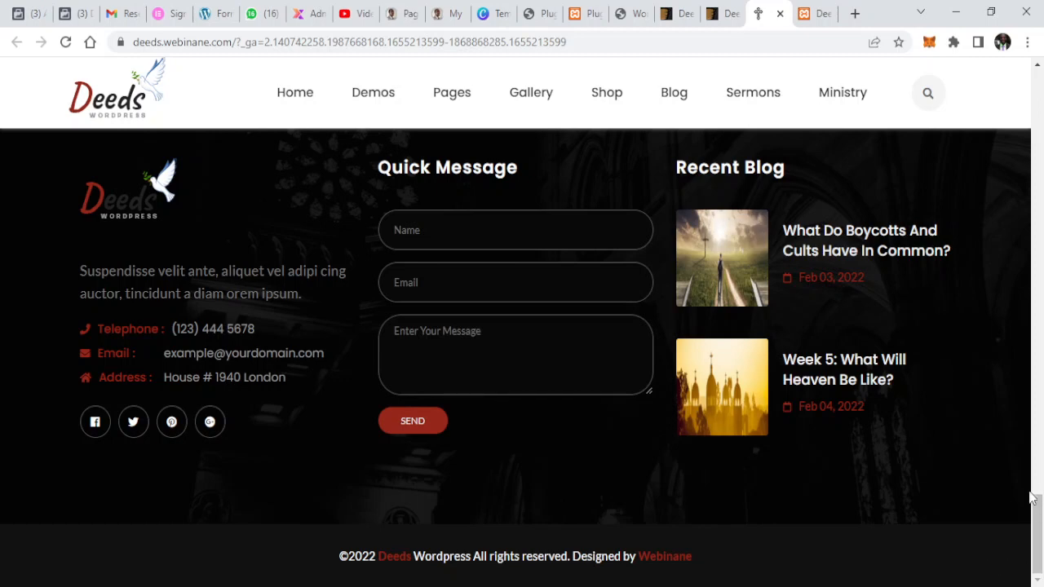
scroll(1036, 501, up, 1)
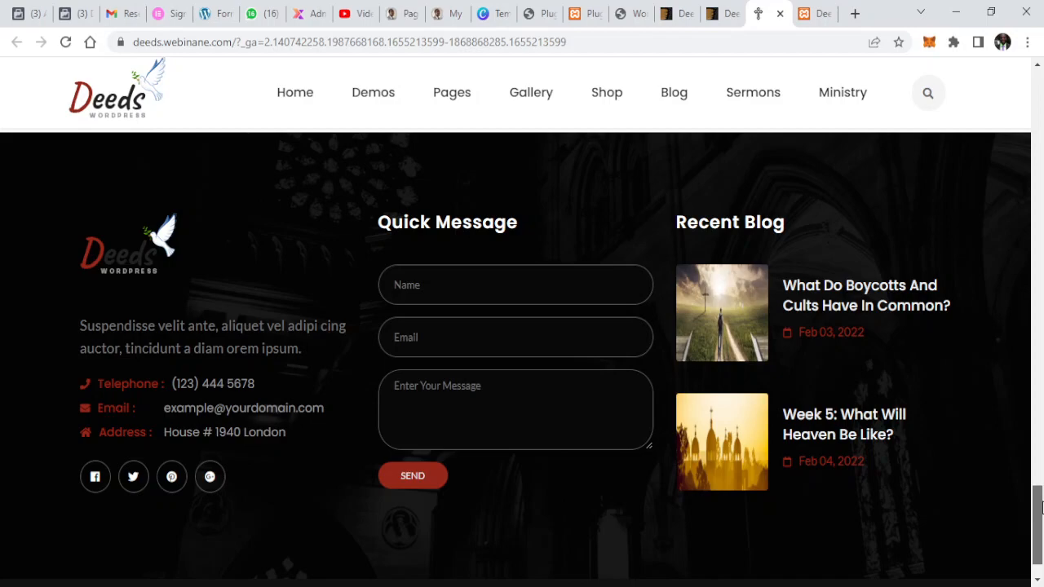
drag(1038, 508, 1039, 201)
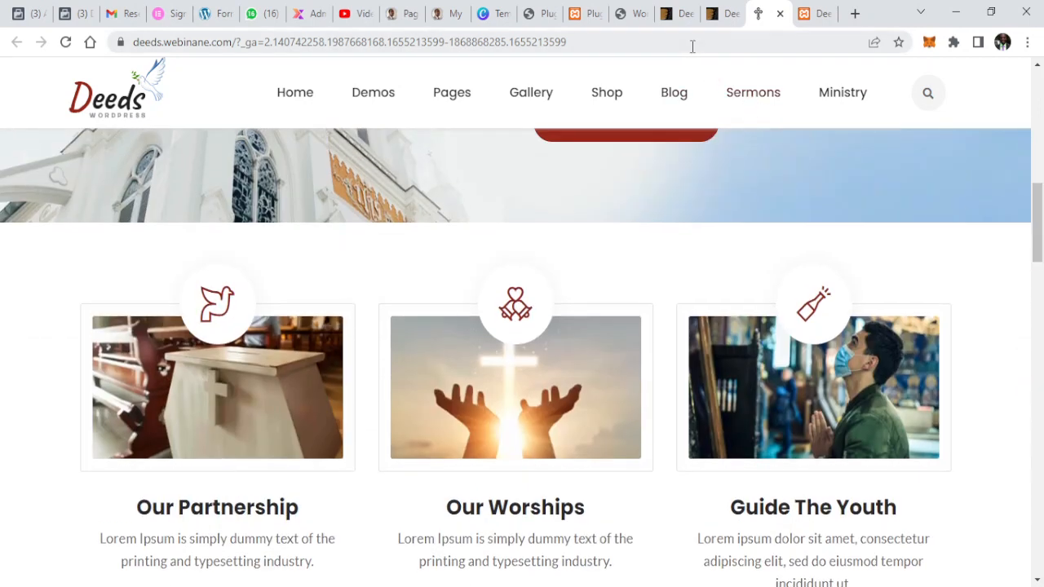
Switch to the local Deeper Life Campus Fellowship site's admin and search the plugins to add for "contact form 7".
click(801, 15)
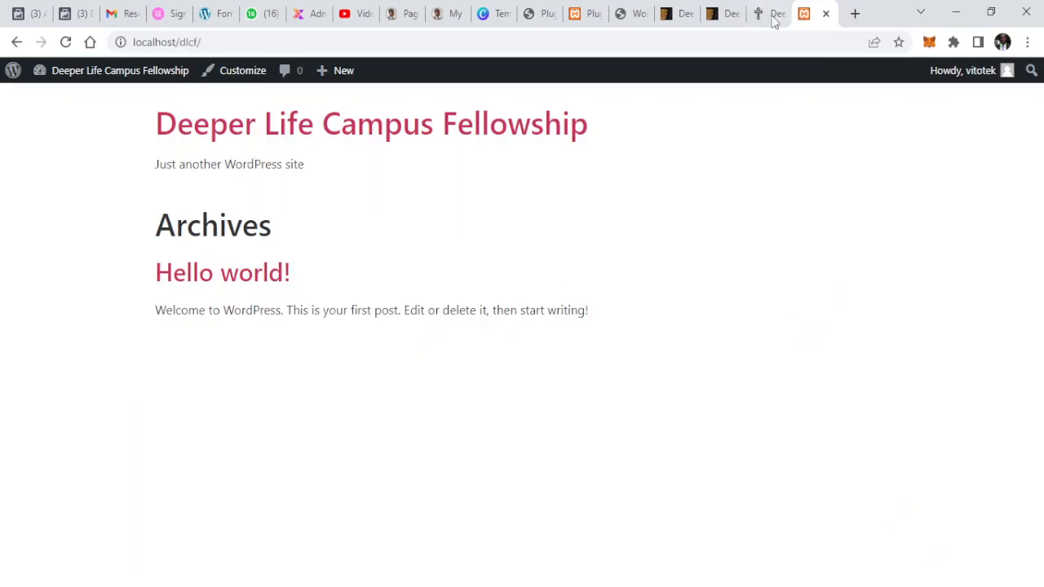
click(579, 15)
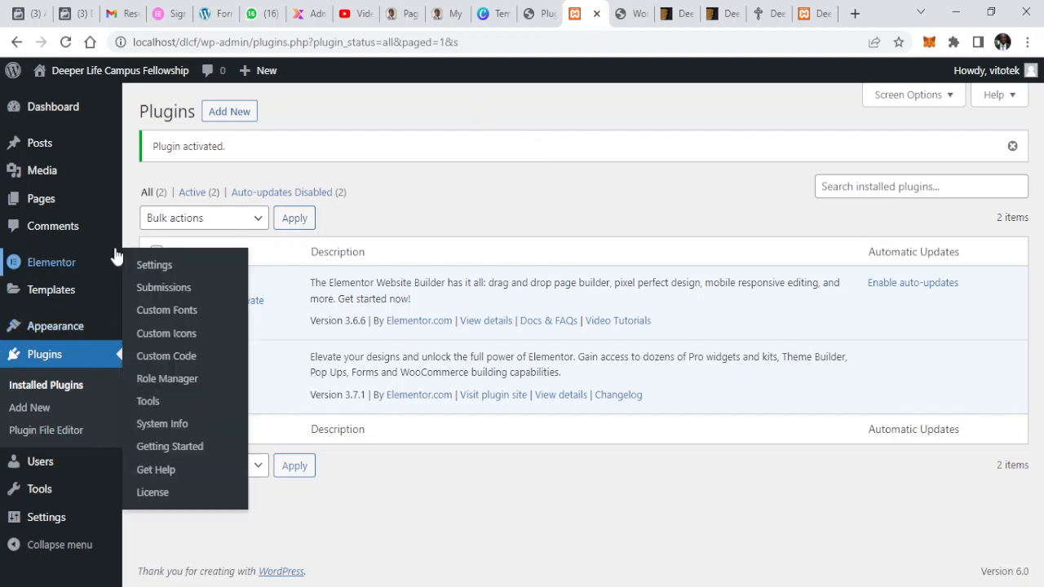
click(45, 409)
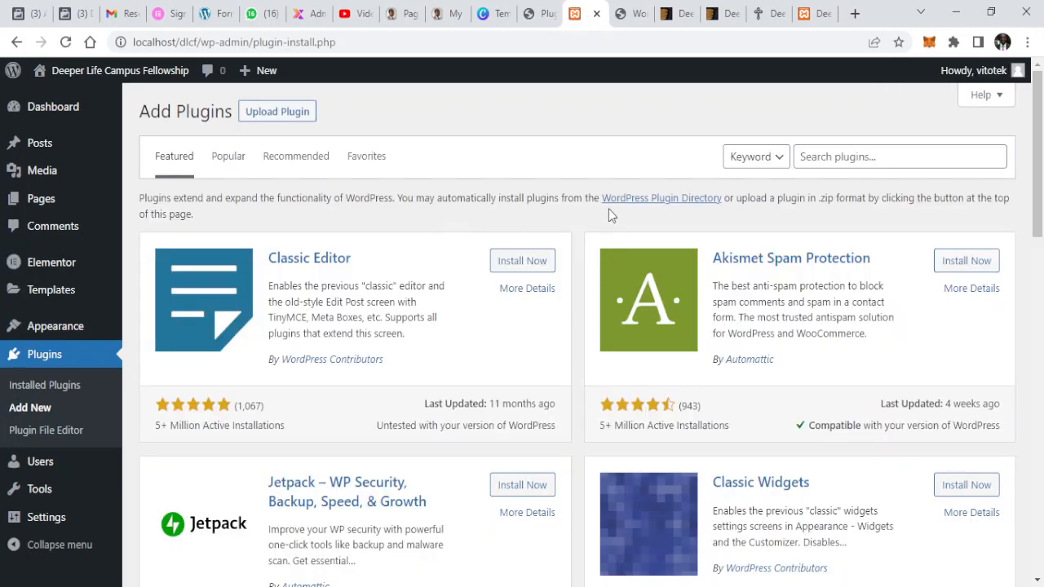
click(838, 161)
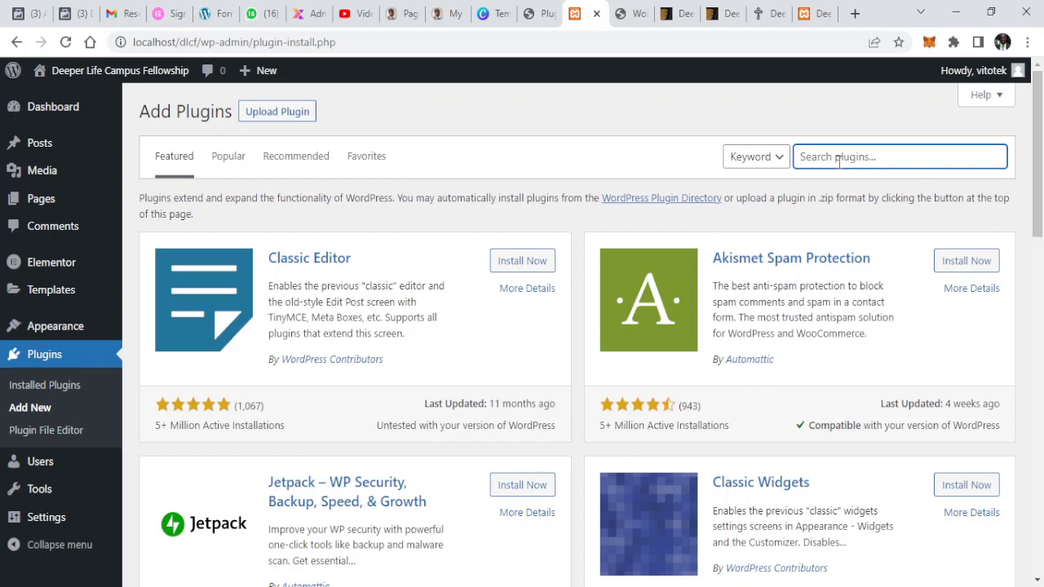
text(cf)
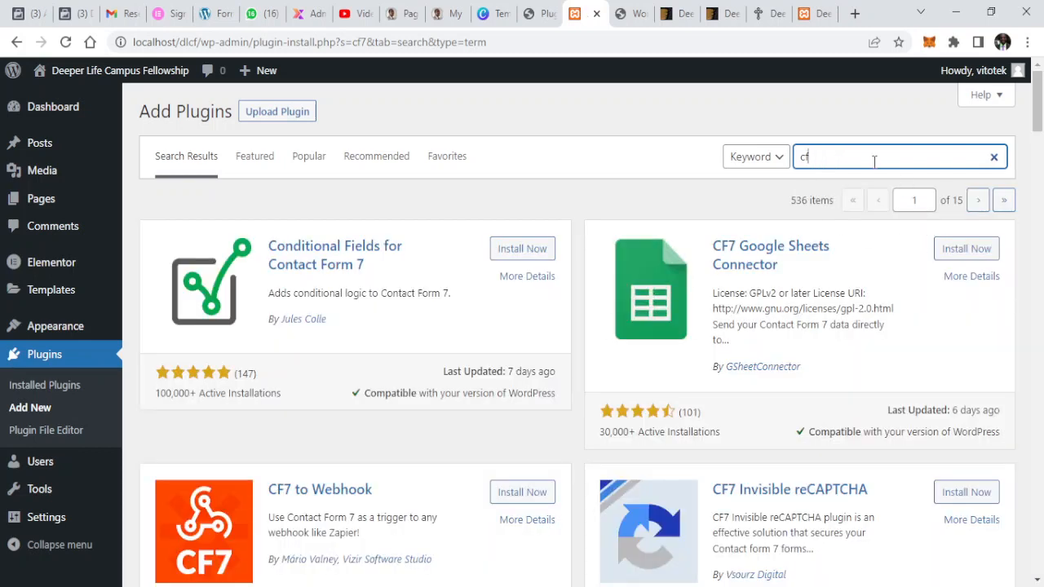
key(BackSpace)
key(BackSpace)
text(ct form 7)
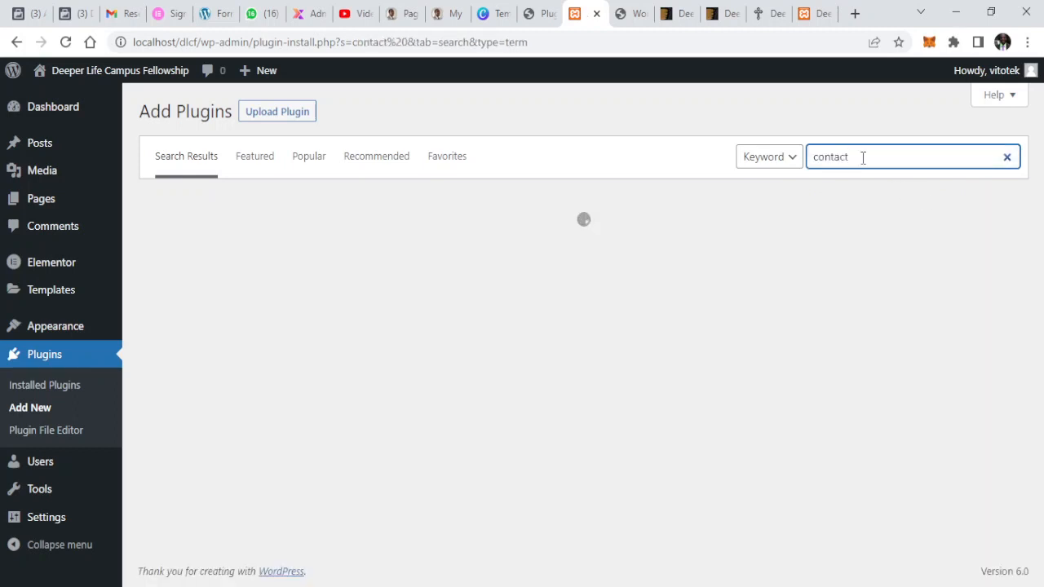
click(914, 182)
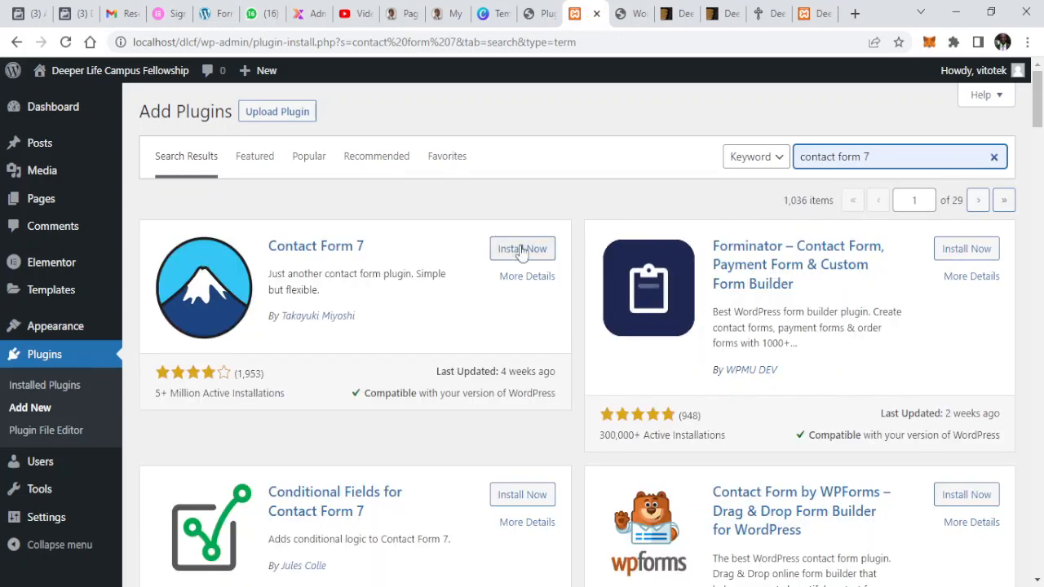
Install and activate the Contact Form 7 plugin.
click(519, 247)
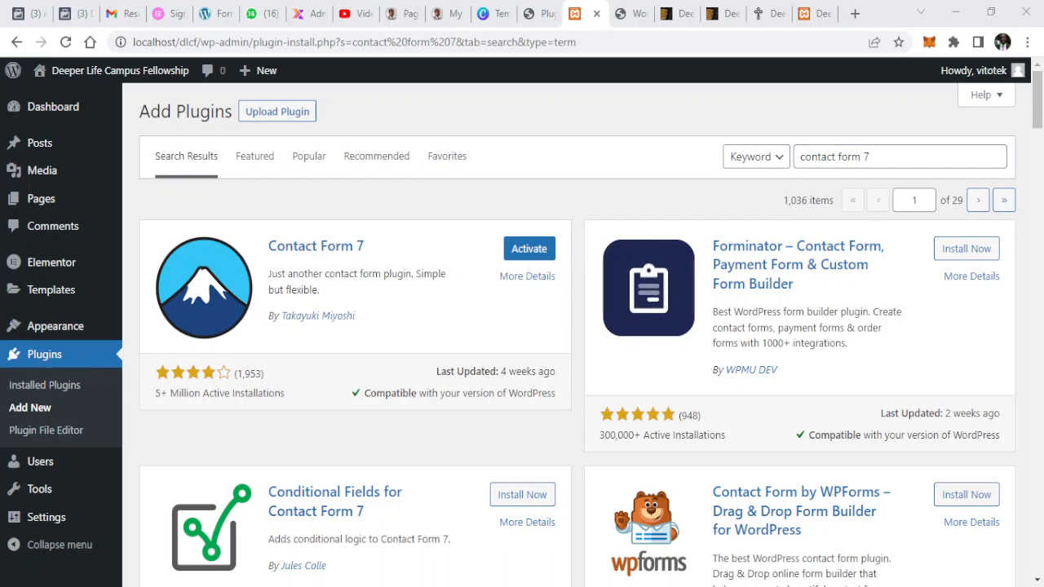
key(alt+Tab)
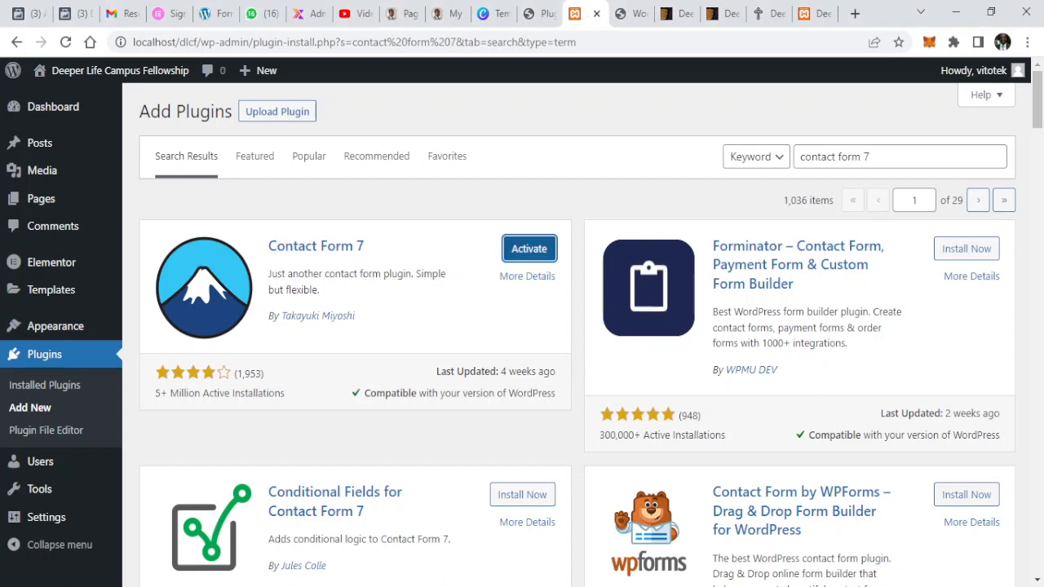
click(522, 247)
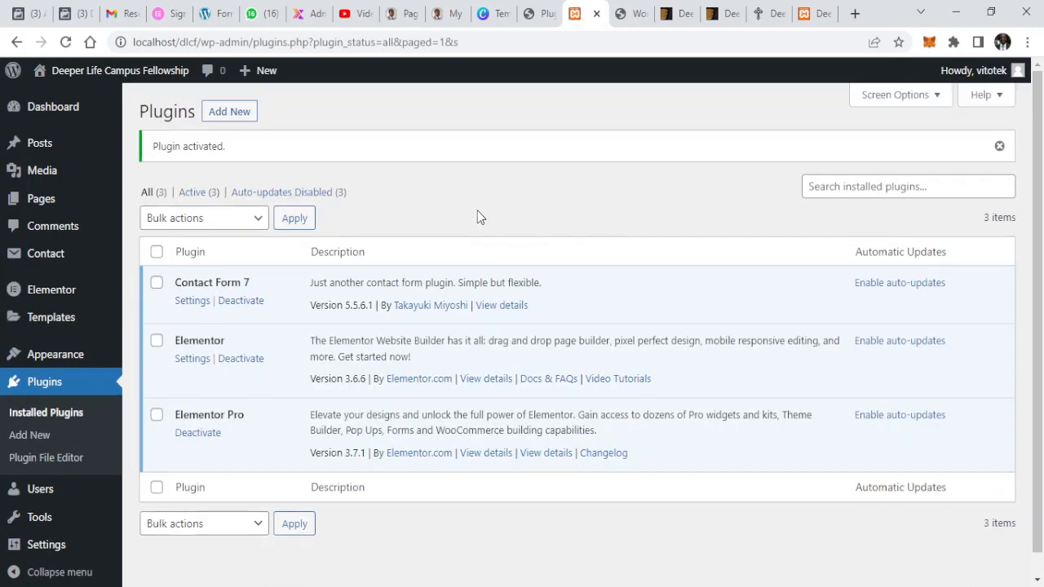
Review the header and hero slider at the start of the Deeds demo homepage.
click(774, 15)
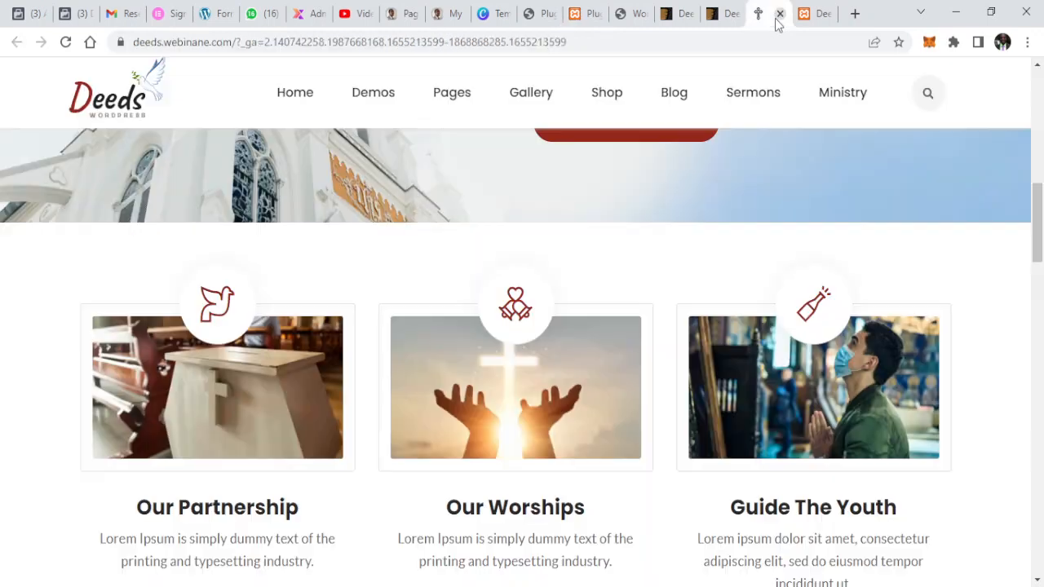
scroll(1006, 163, up, 10)
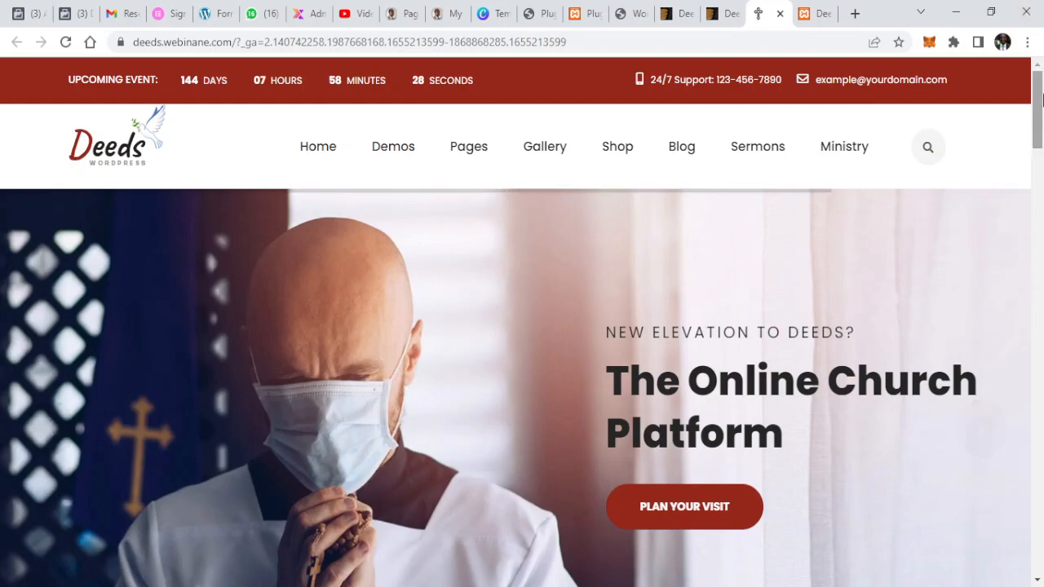
scroll(1042, 98, down, 3)
scroll(1035, 81, up, 3)
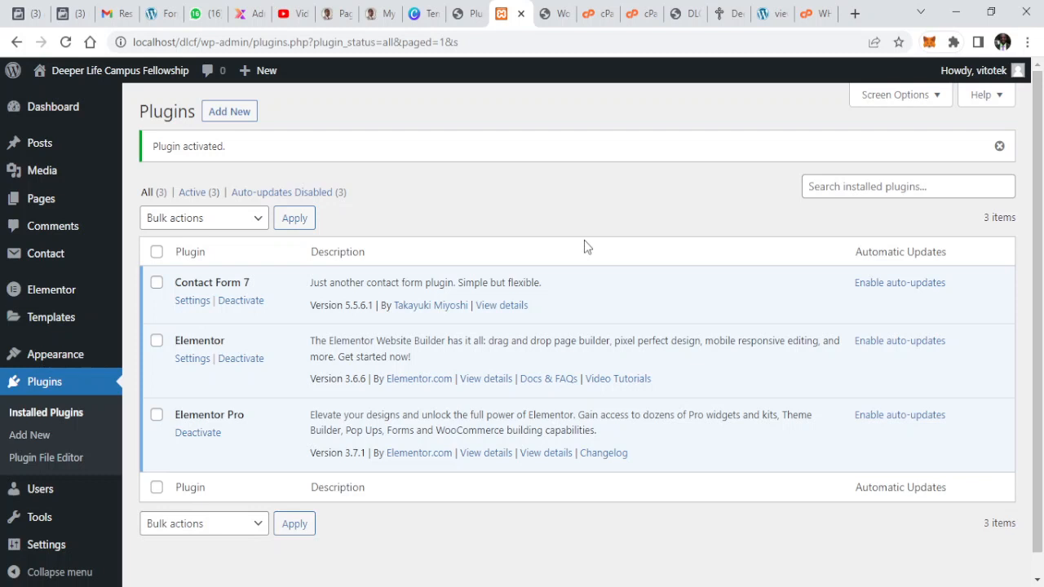
Create a new page titled "Home" on the local site and open it for editing with Elementor.
mouse_move(70, 206)
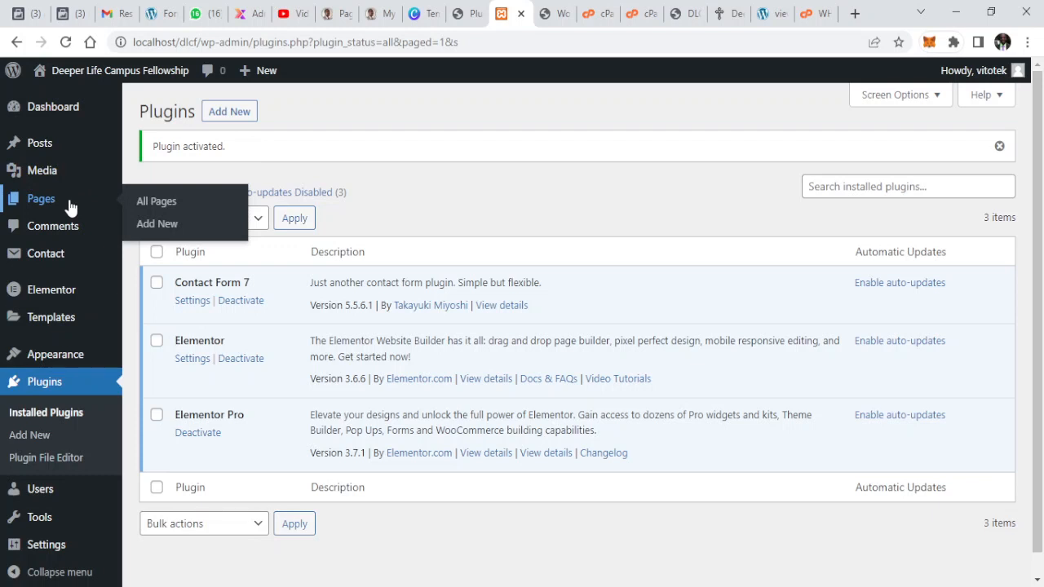
click(164, 230)
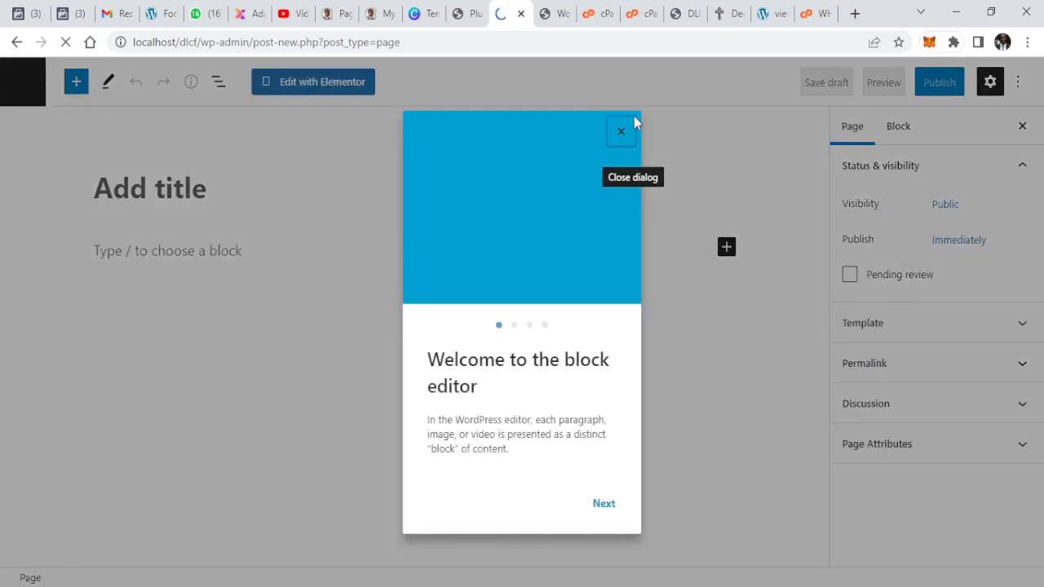
click(618, 132)
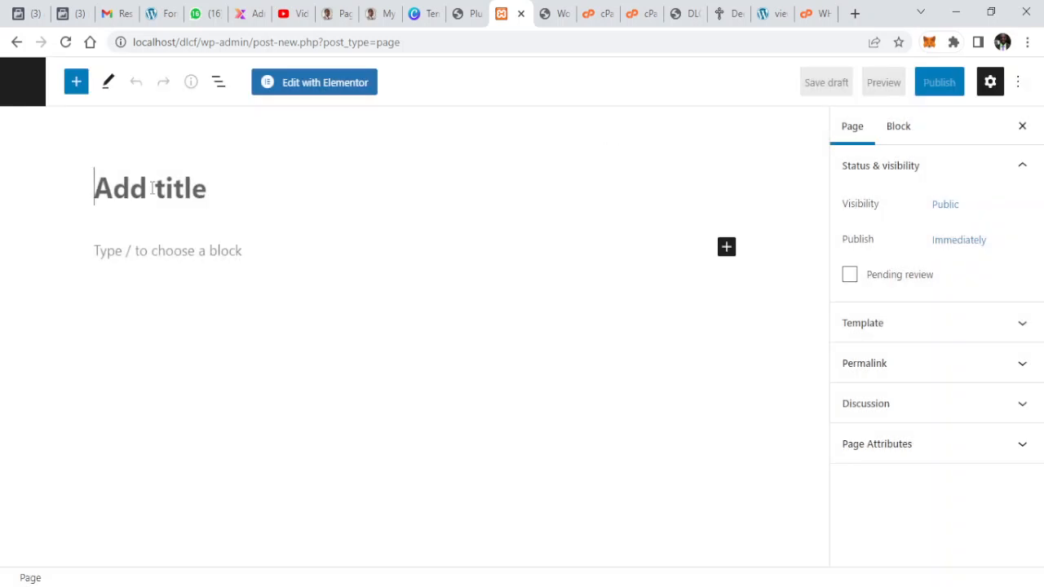
text(Ho)
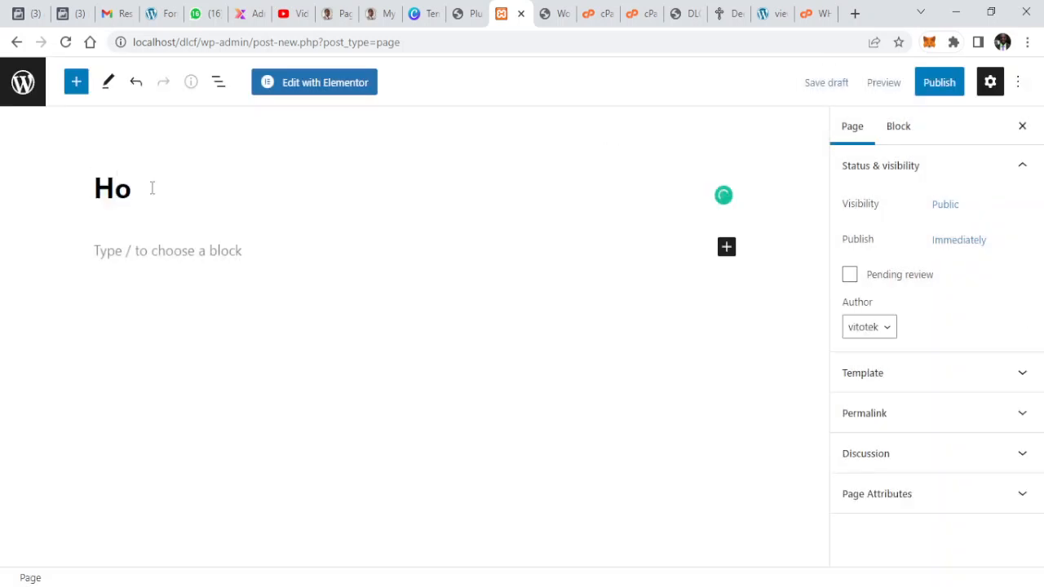
text(me)
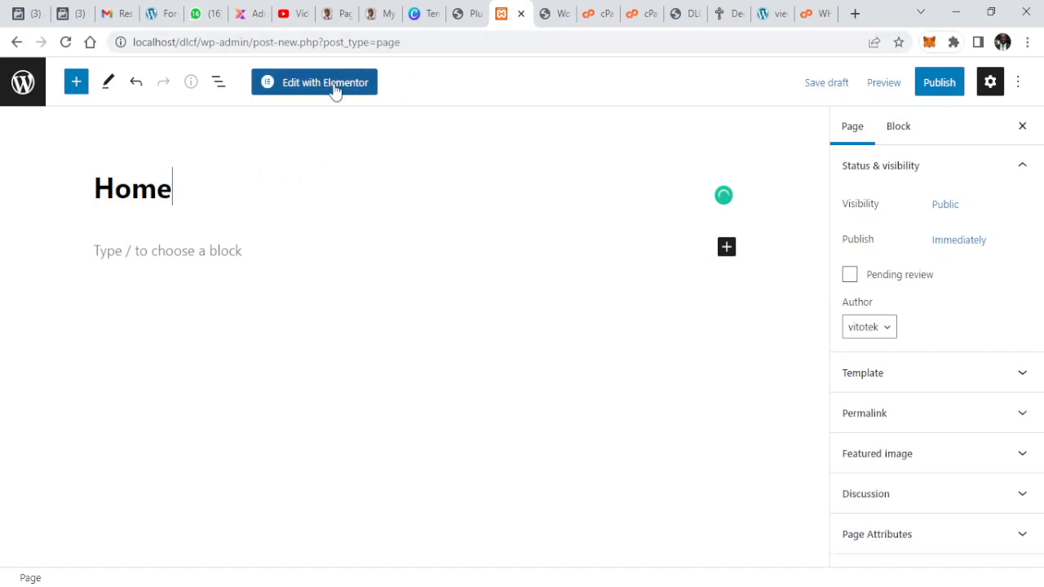
click(334, 84)
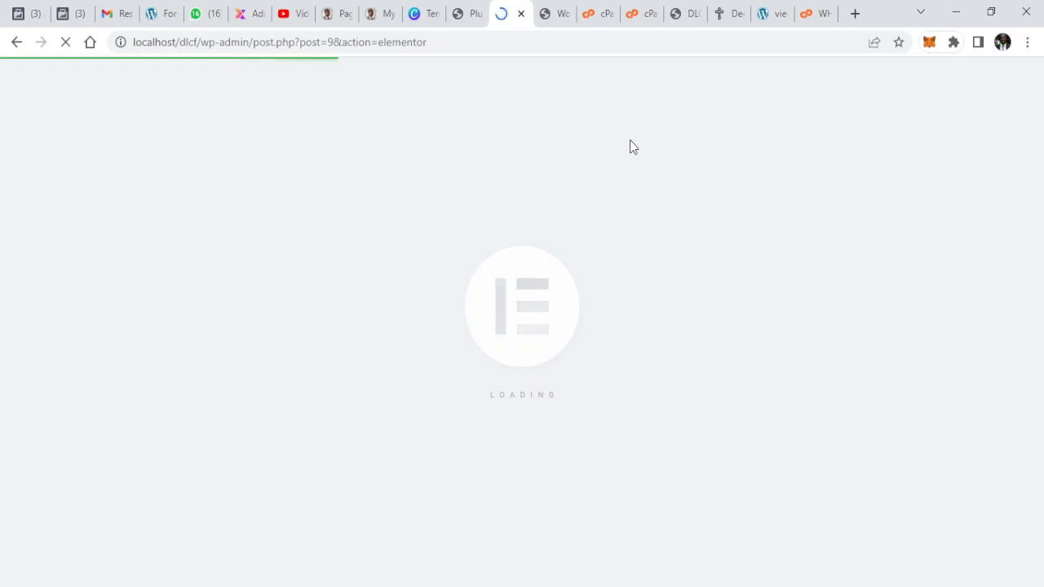
Examine the navigation header and hero slides of the Deeds demo as the reference for the Home page.
click(732, 13)
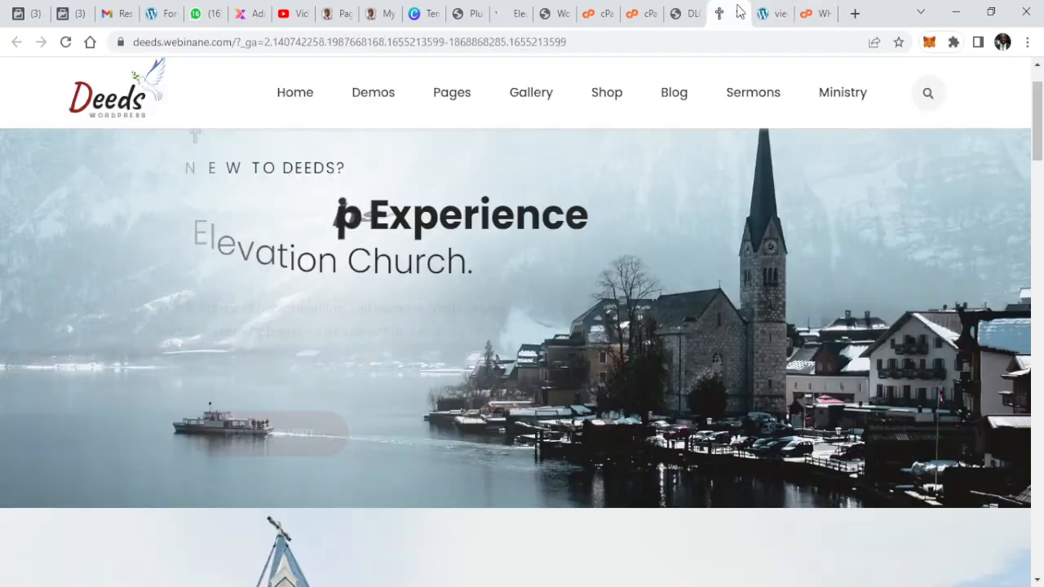
mouse_move(1035, 117)
mouse_down()
mouse_move(1036, 104)
mouse_move(1035, 114)
mouse_up()
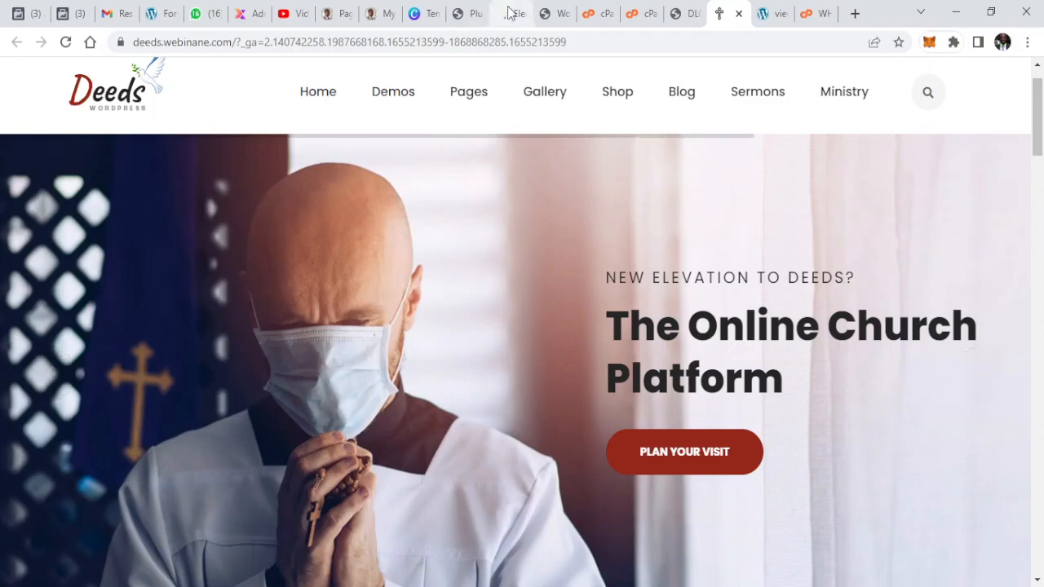
mouse_move(469, 92)
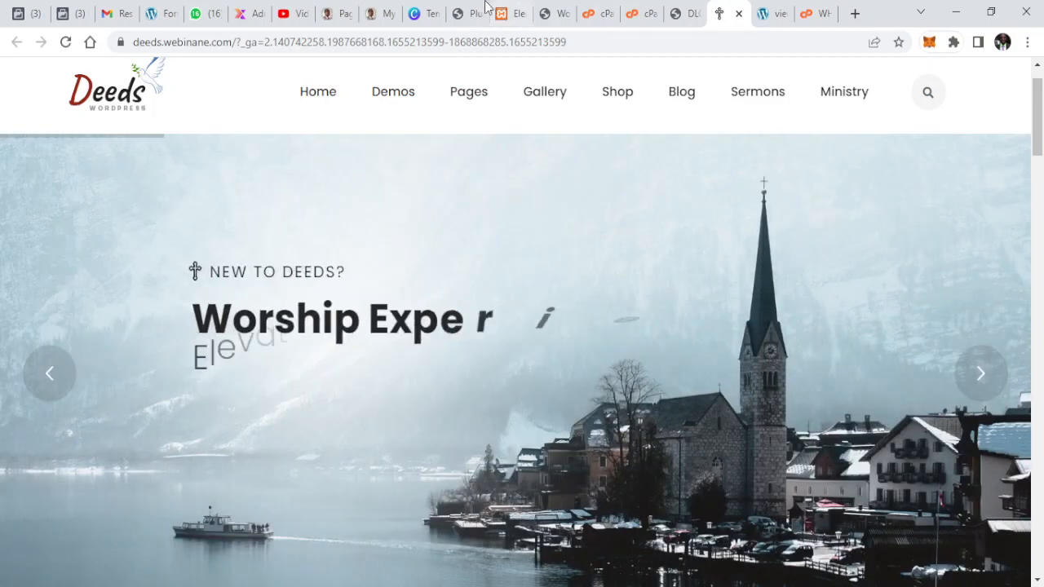
Return to the Elementor editor and add a single-column section to the Home page.
click(509, 21)
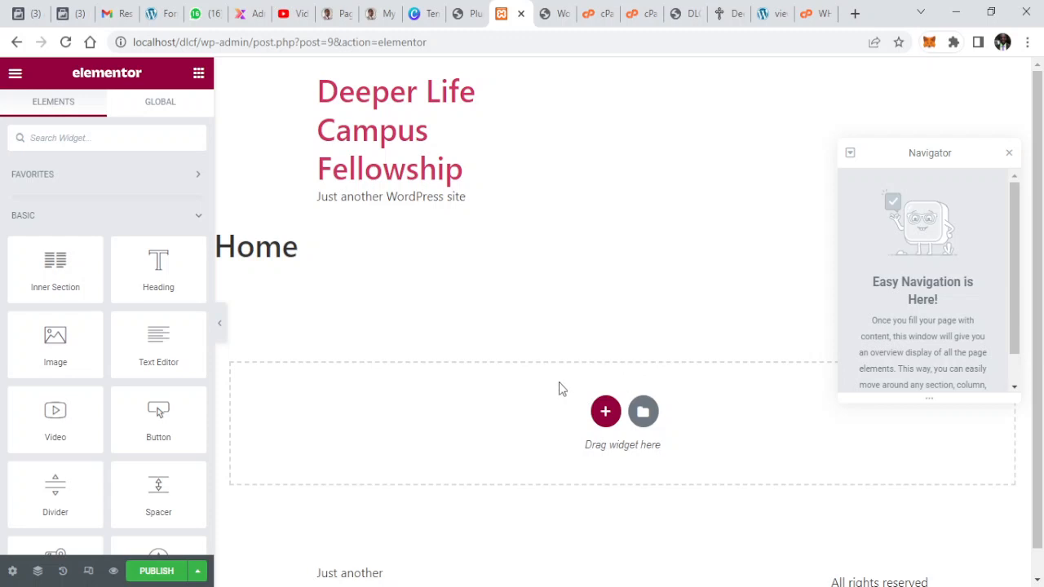
click(605, 413)
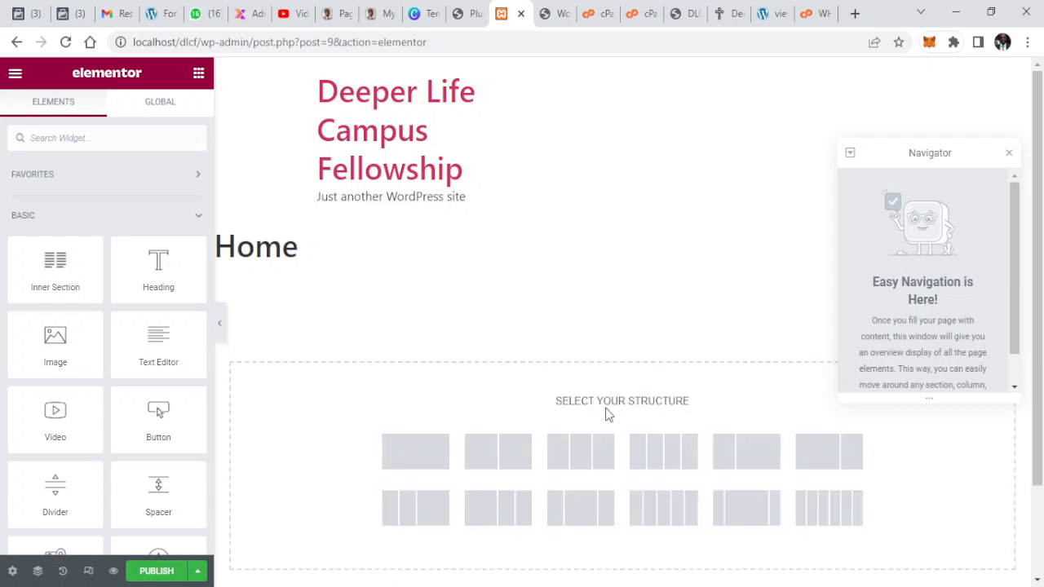
click(415, 459)
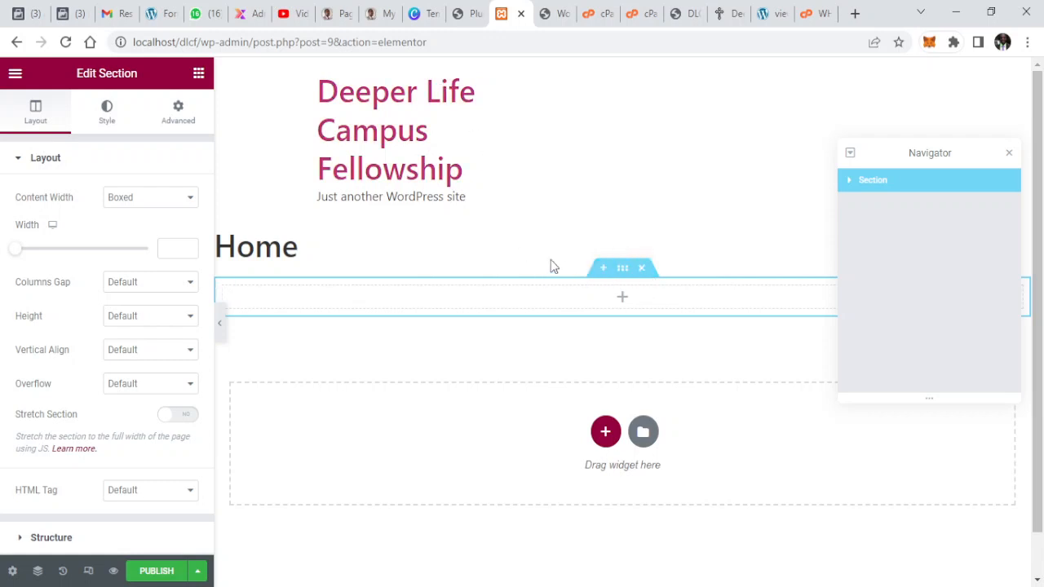
click(475, 9)
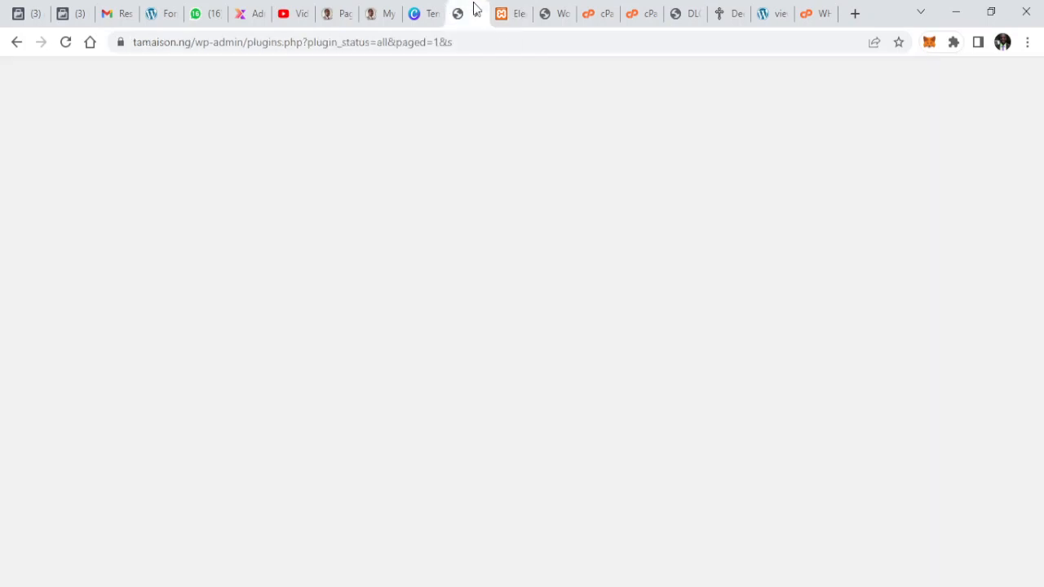
click(501, 10)
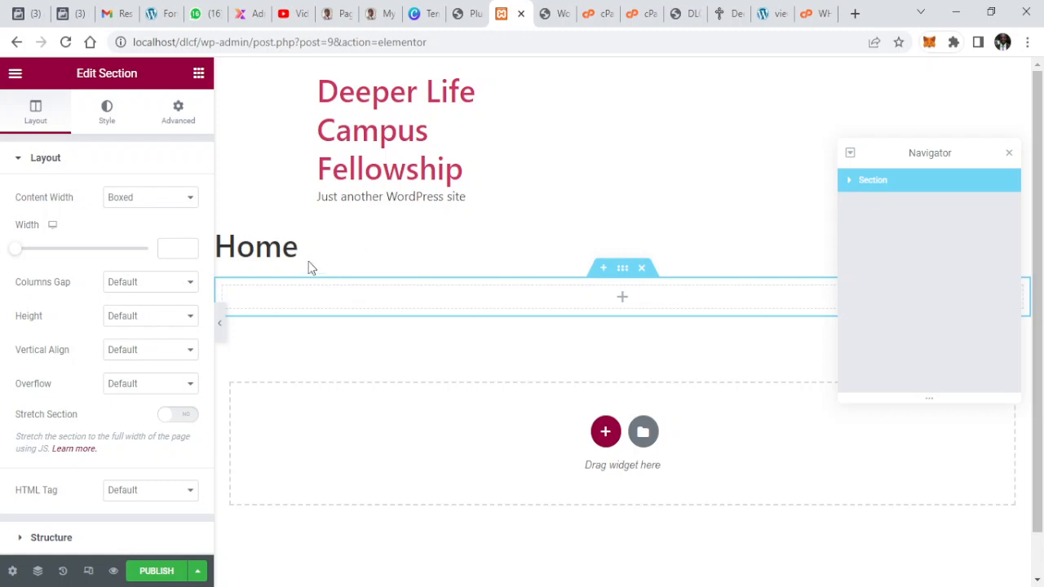
Add a Slides widget to the empty section of the Home page and close the Navigator.
click(199, 75)
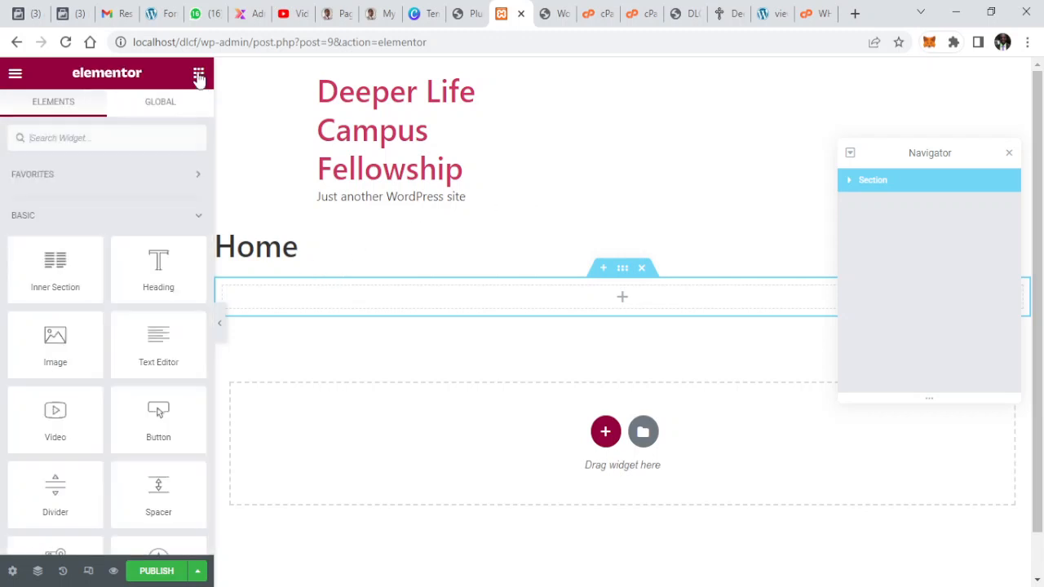
click(128, 138)
text(sli)
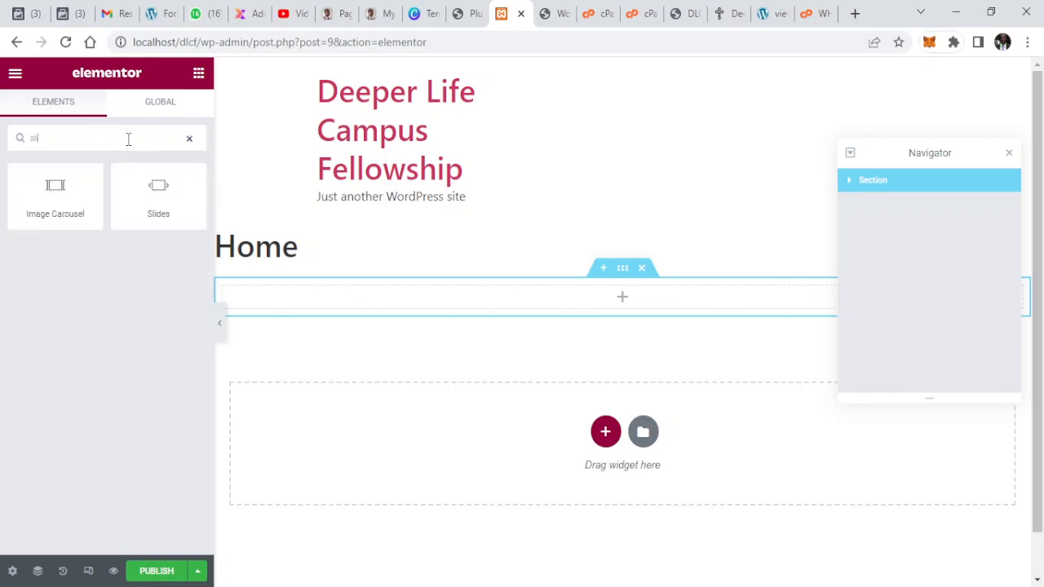
drag(161, 190, 443, 292)
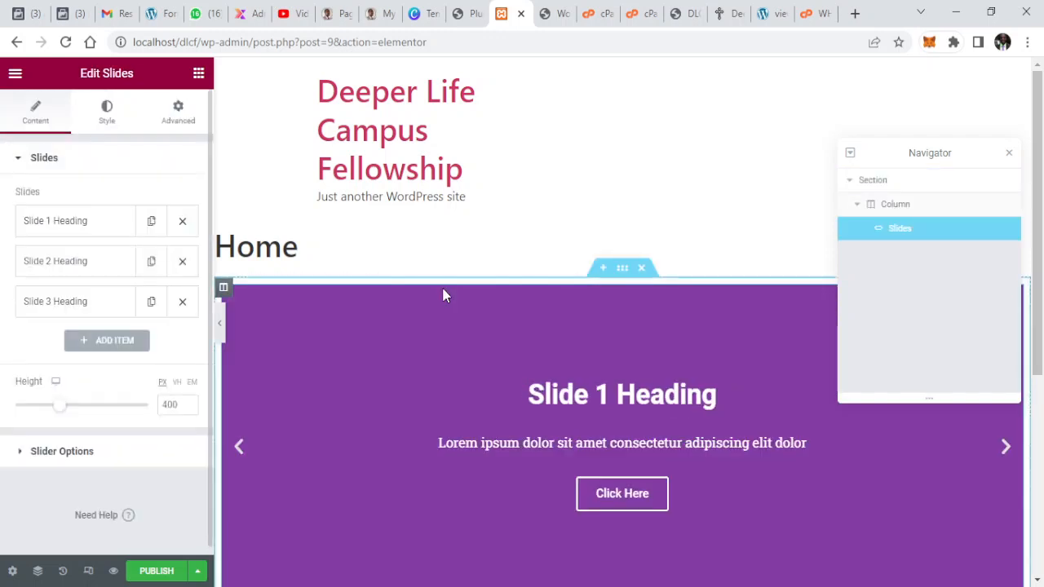
scroll(1035, 236, down, 2)
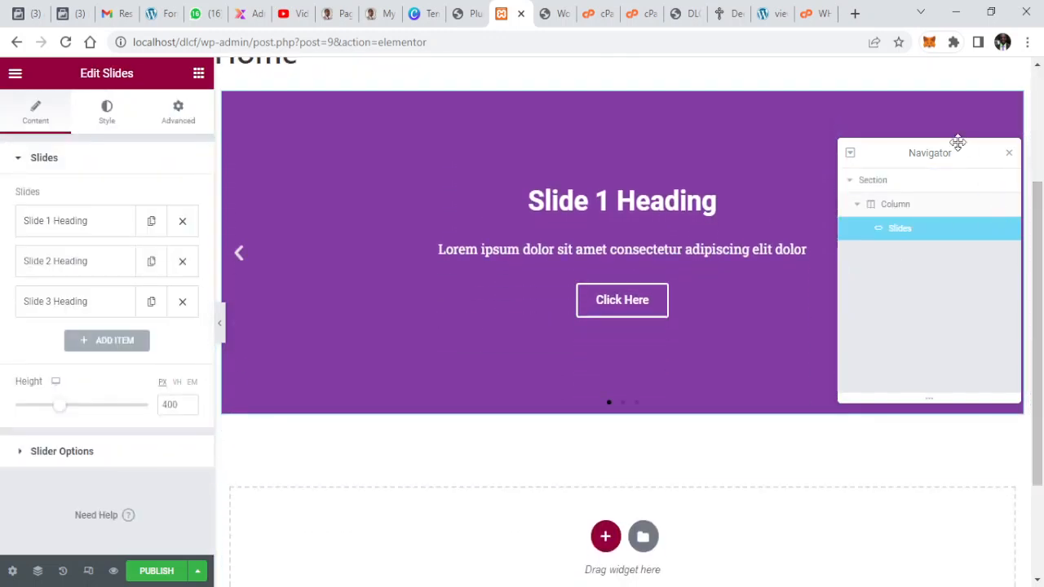
click(1009, 154)
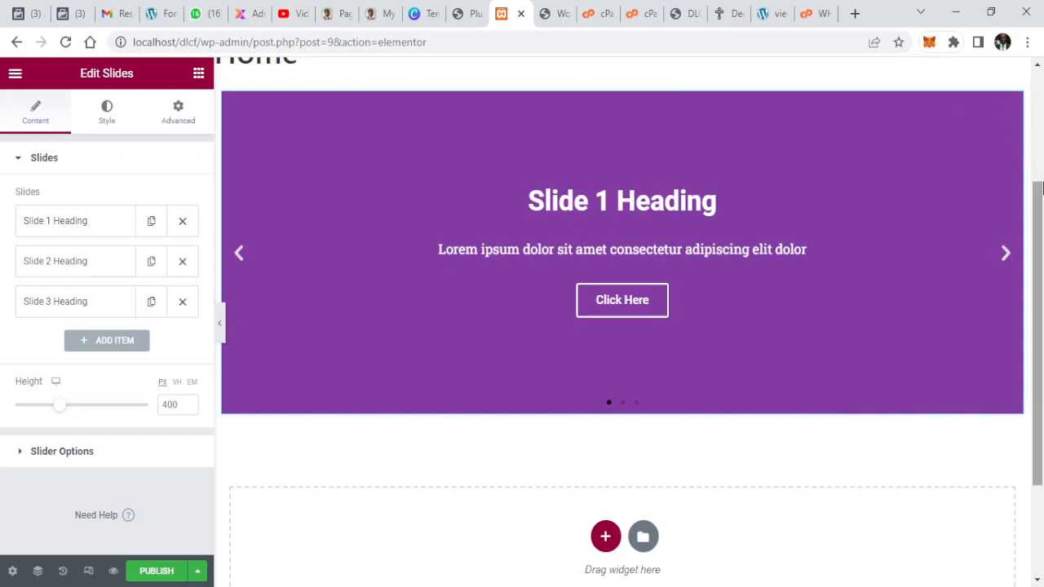
Preview the second and third slides of the new slider on the page.
scroll(661, 280, up, 1)
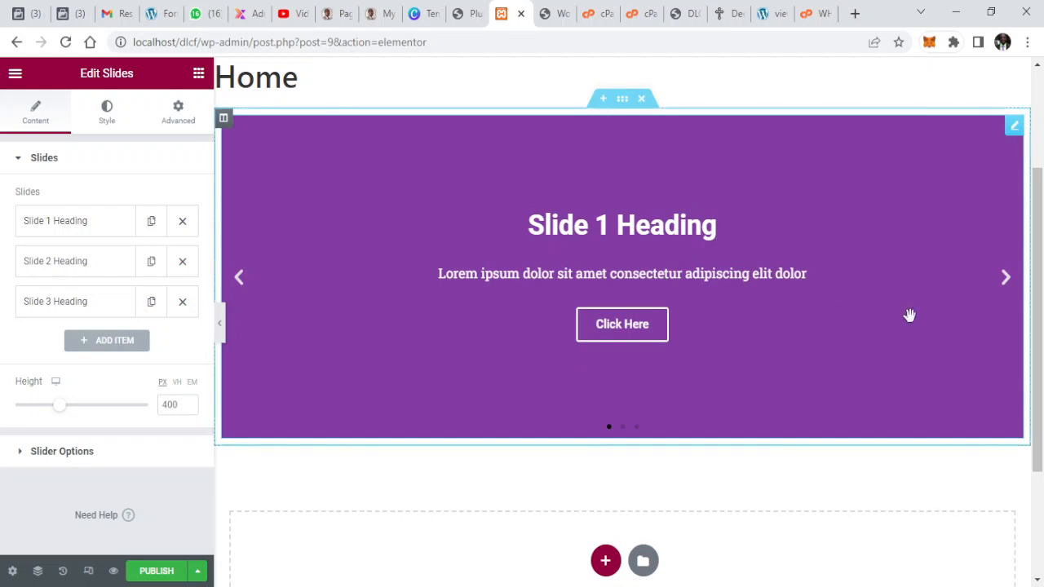
click(1008, 287)
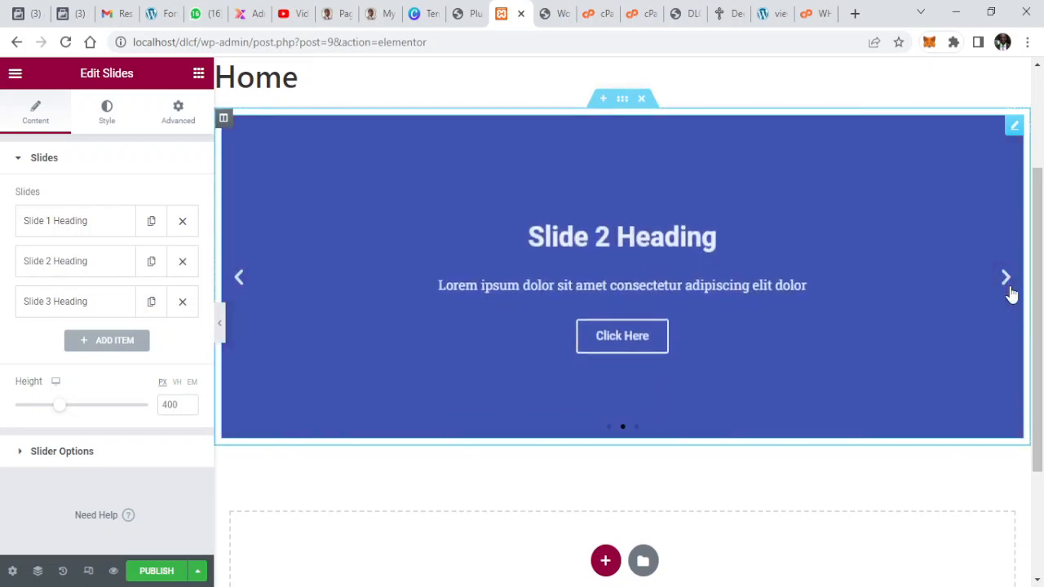
click(1008, 287)
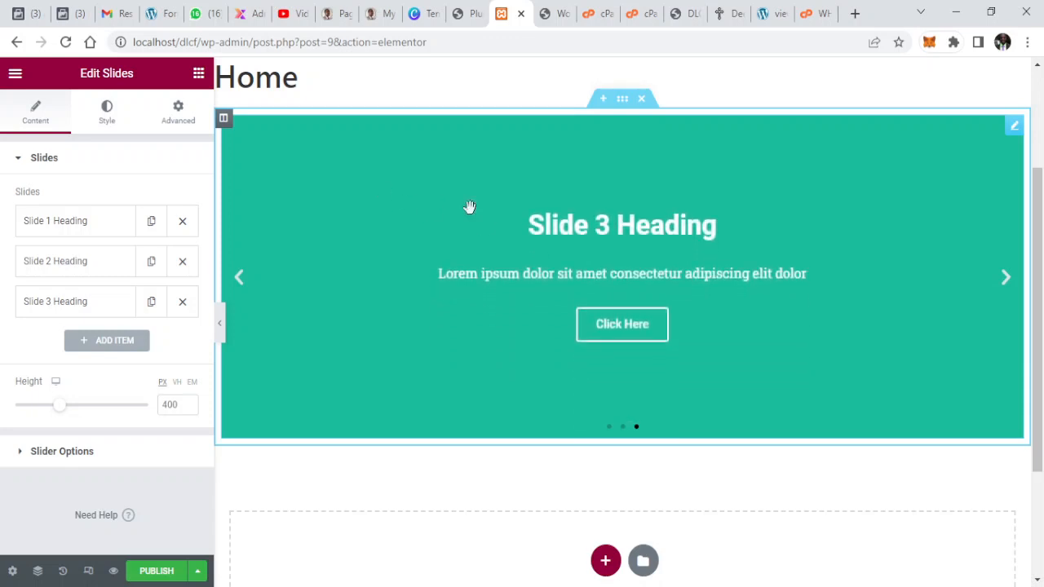
Set the slider's content animation to Right in the slider options.
click(135, 122)
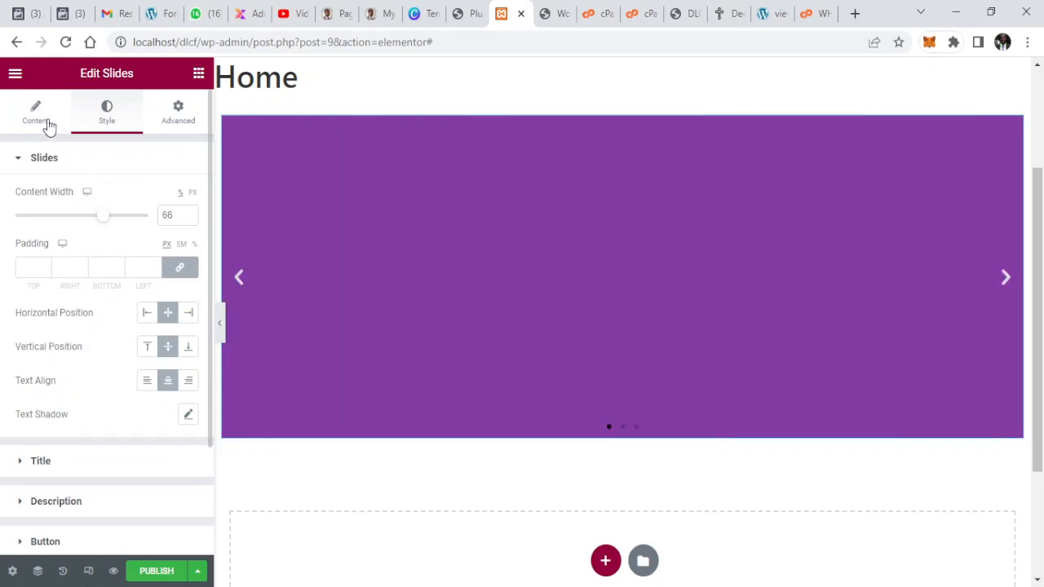
click(35, 114)
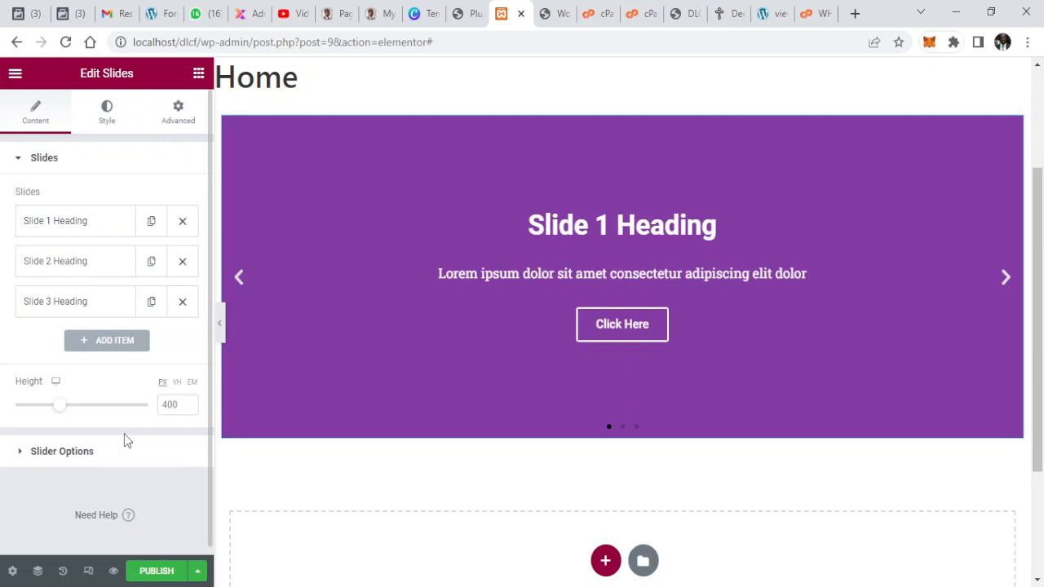
click(73, 454)
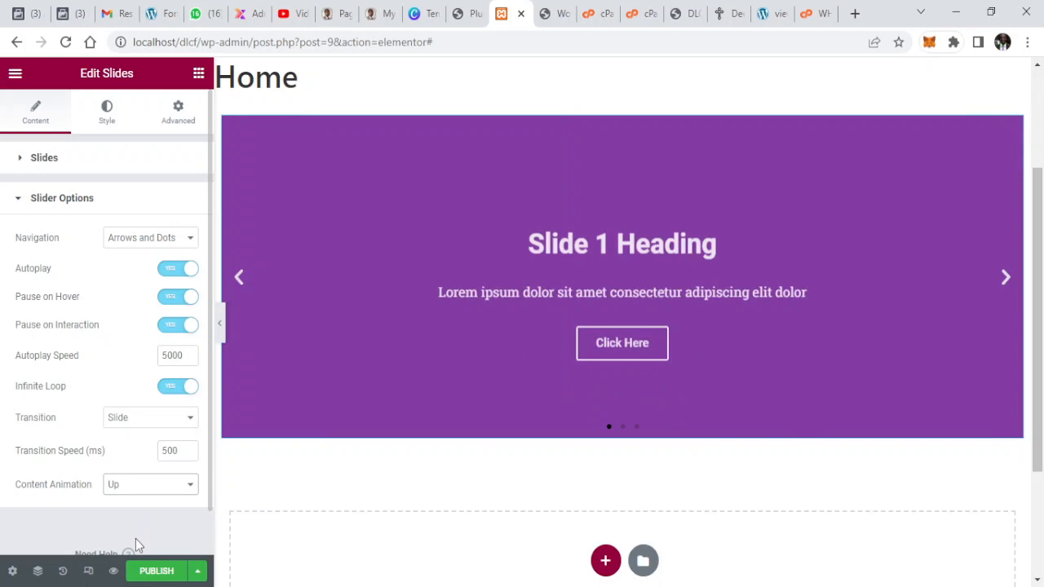
click(135, 538)
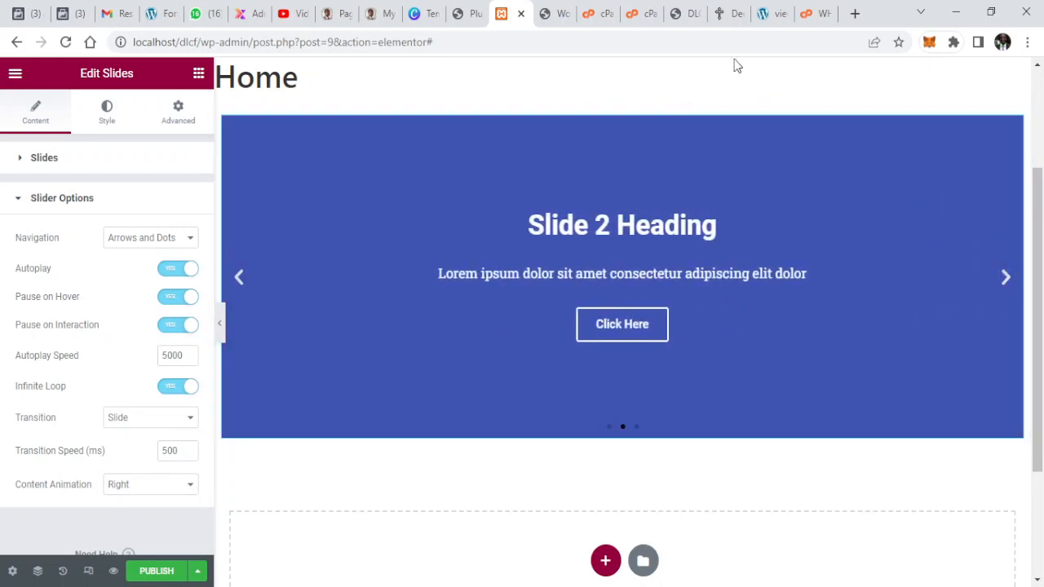
Check the hero slides of the Deeds demo as a reference and return to the Elementor editor.
click(721, 17)
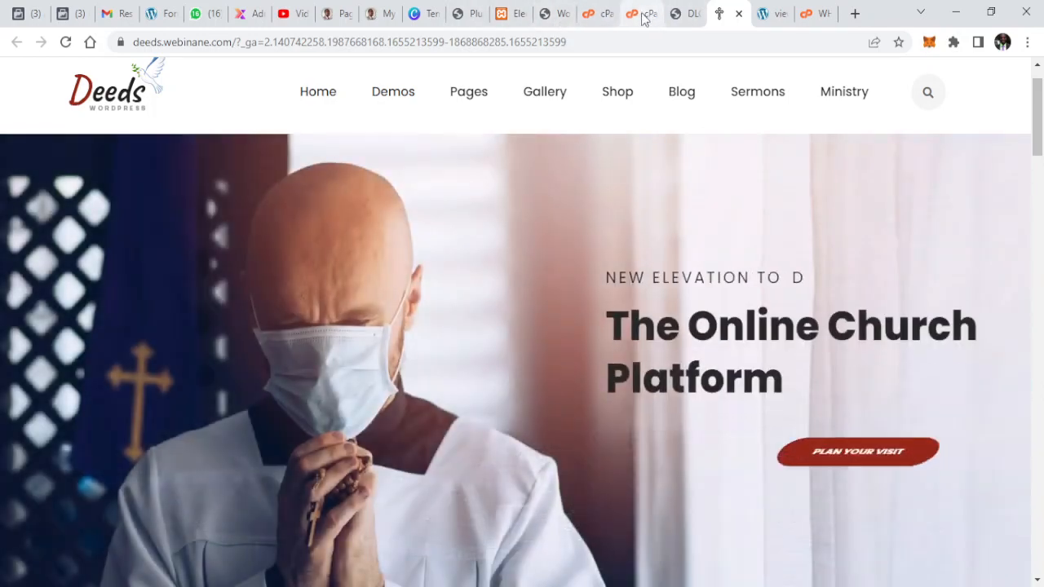
click(585, 16)
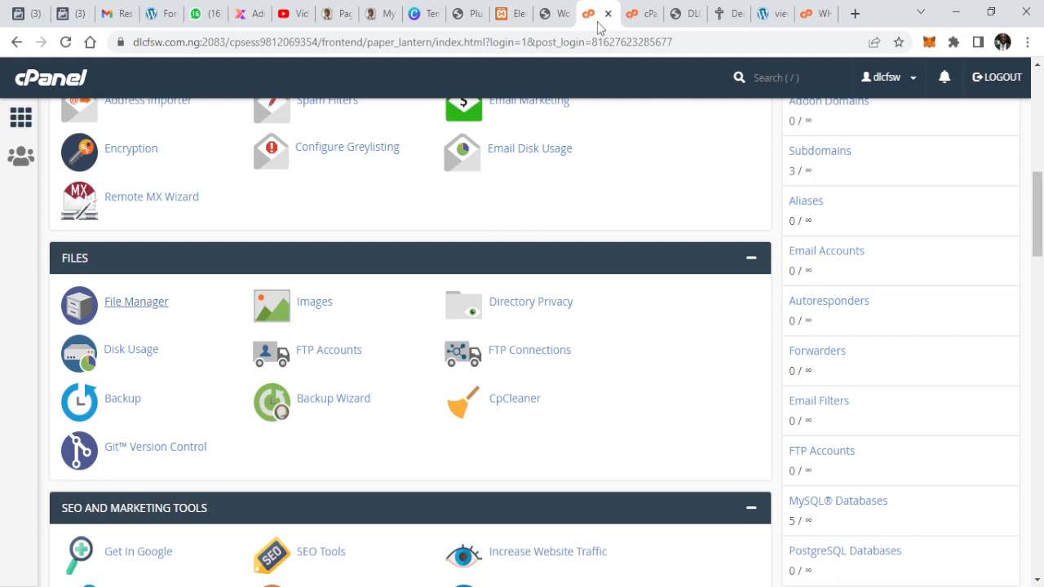
click(556, 13)
click(508, 10)
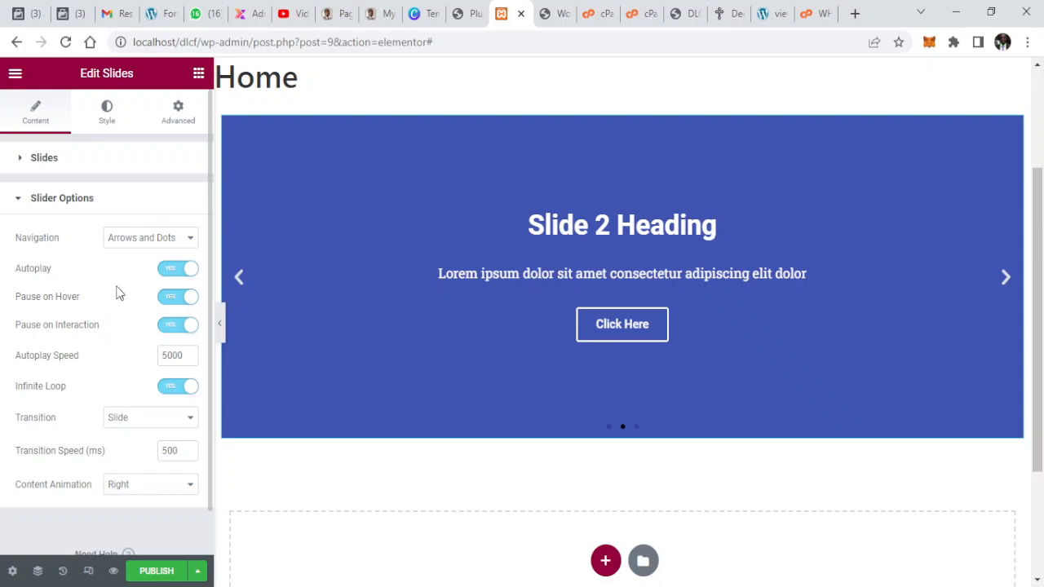
Upload Know-Jesus-1.png to the media library and insert it as the background image of the first slide.
click(45, 203)
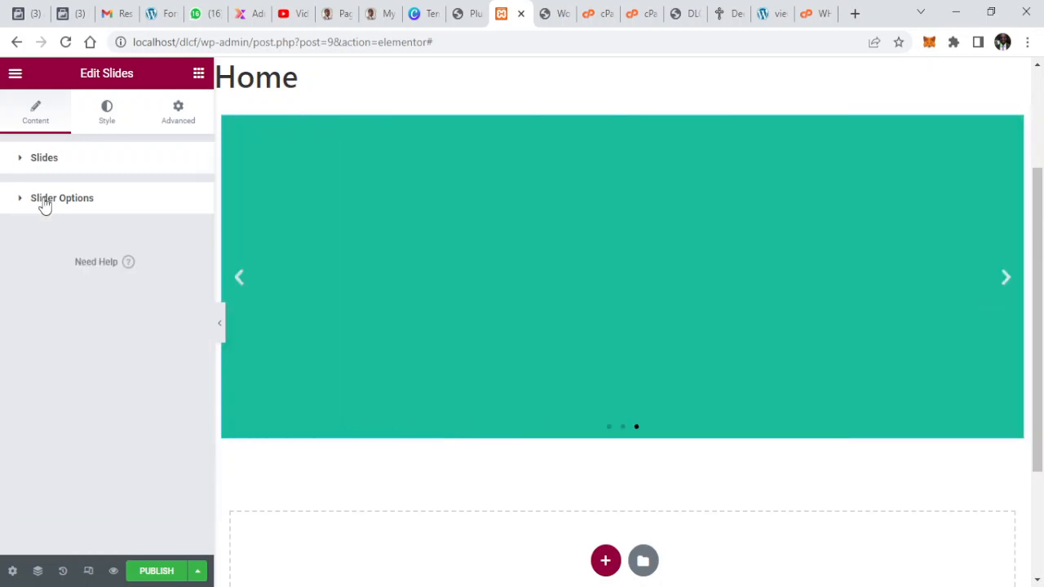
click(45, 204)
click(45, 203)
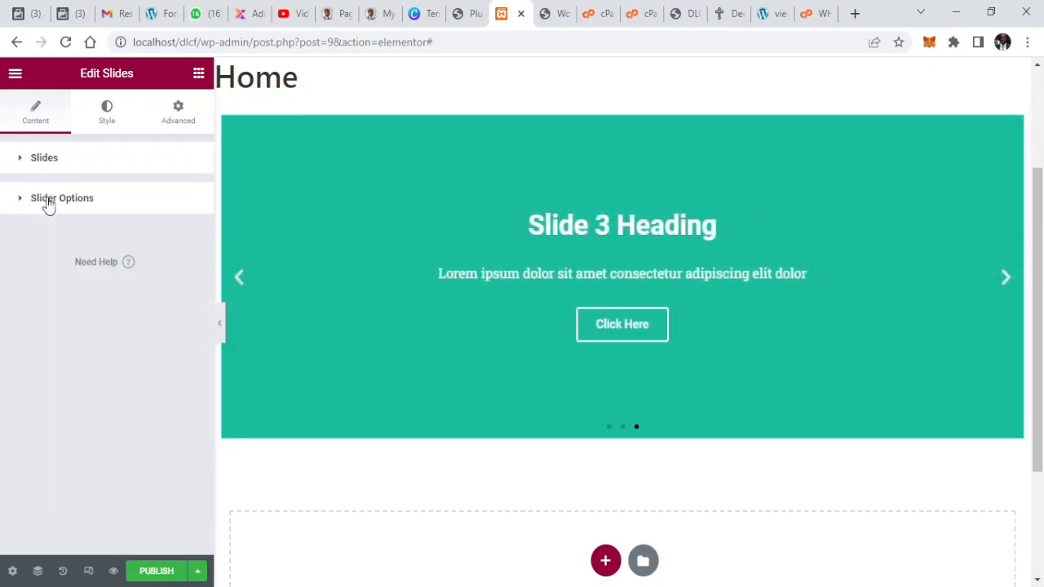
click(47, 169)
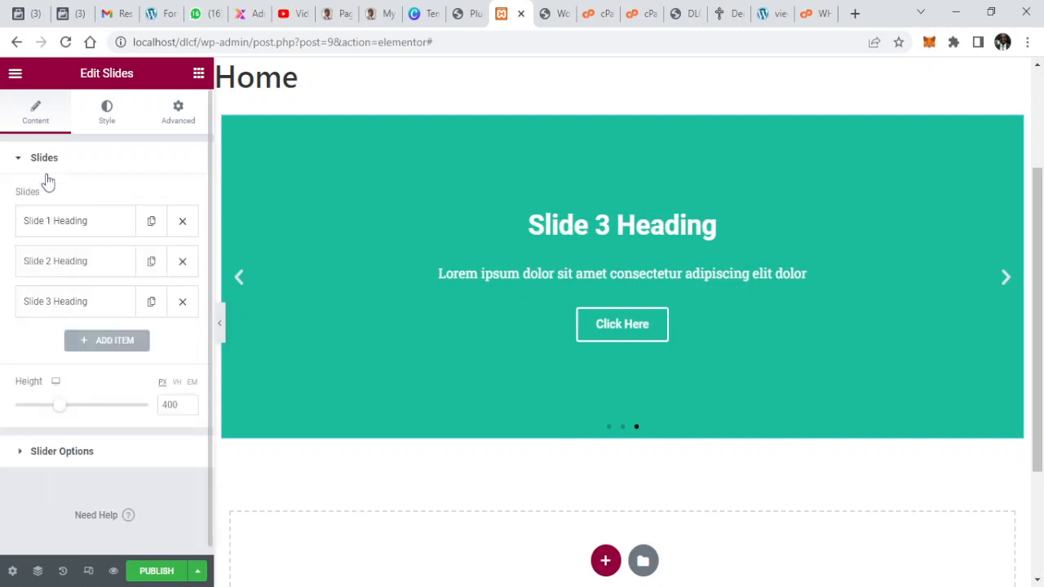
click(51, 221)
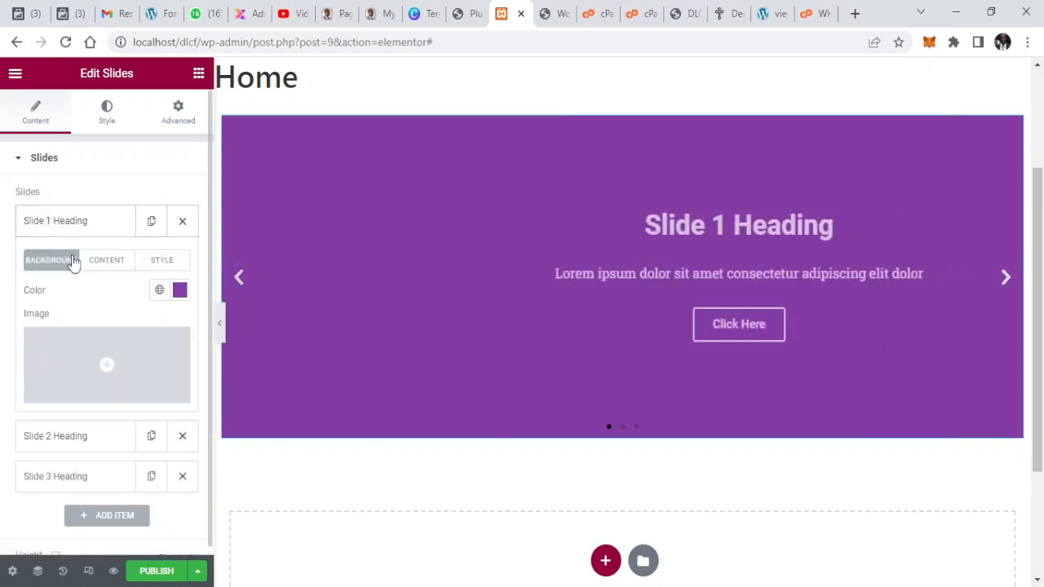
click(179, 291)
click(135, 286)
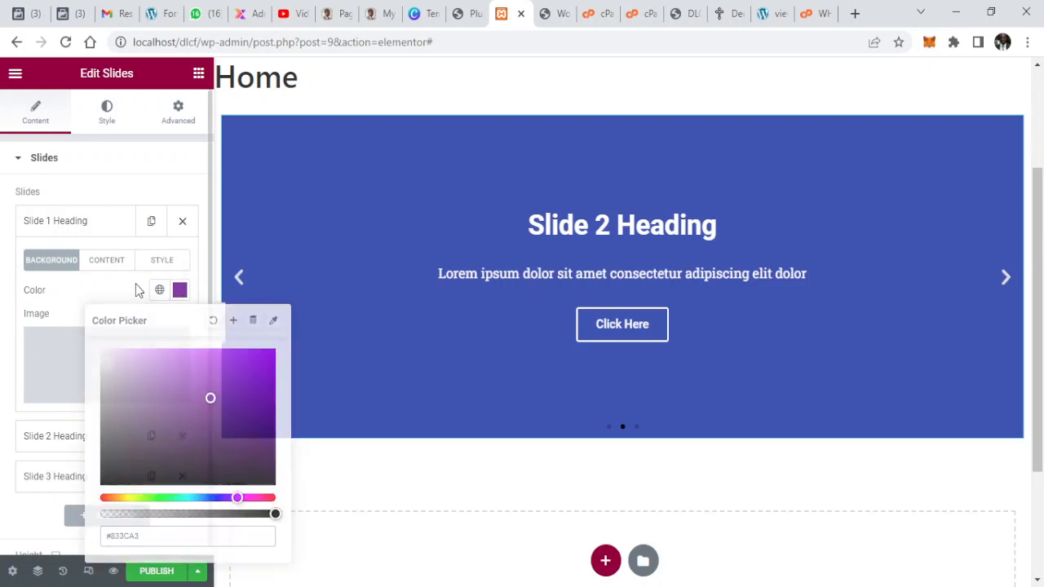
click(105, 380)
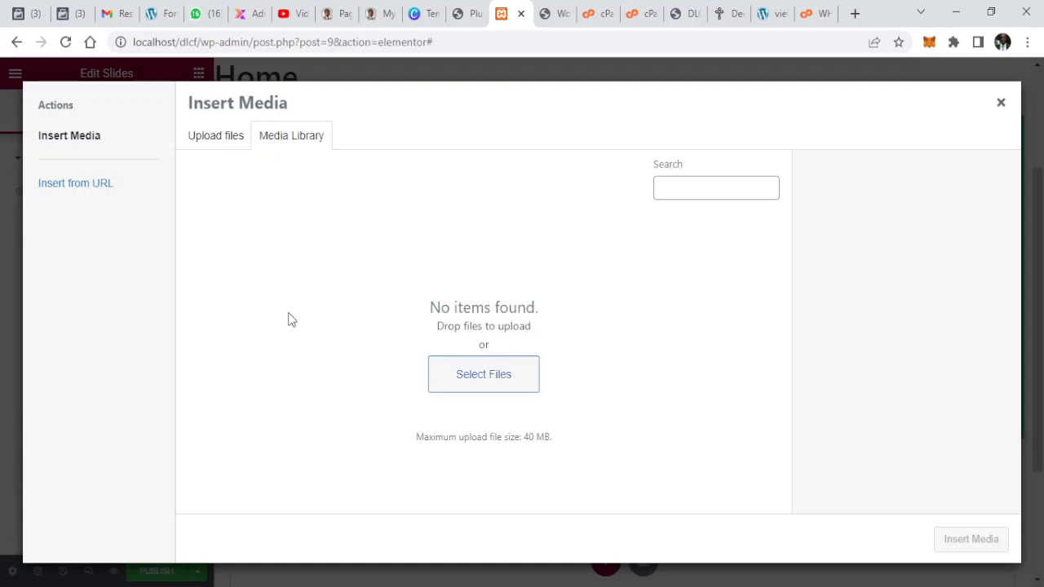
click(516, 371)
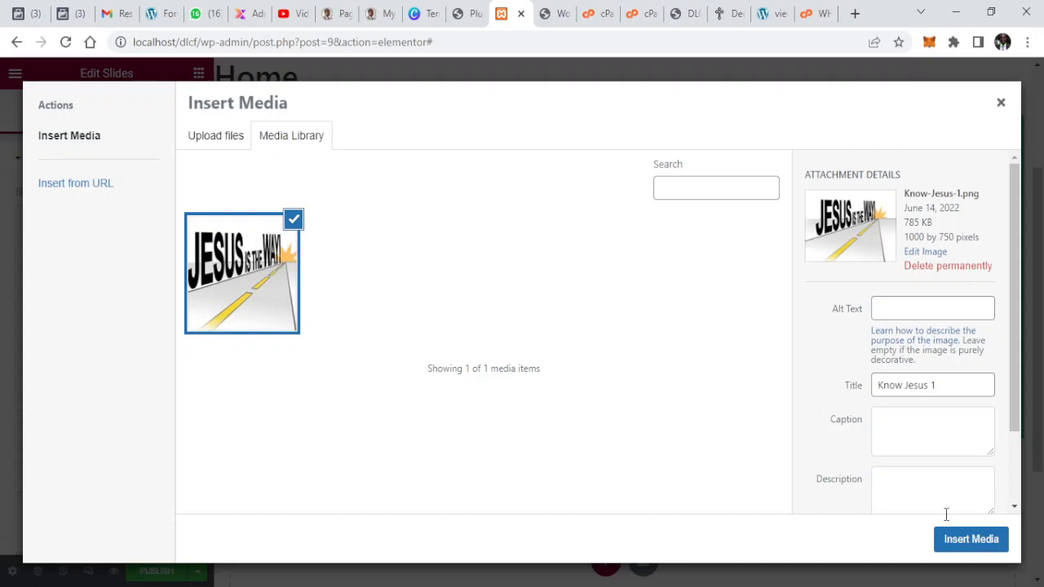
click(959, 542)
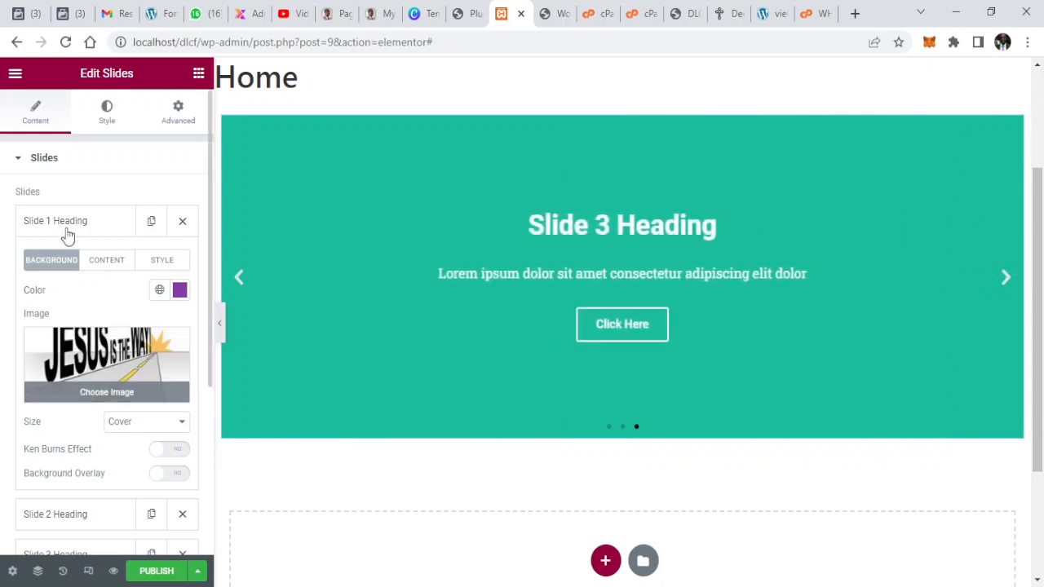
Enable custom style for the first slide and set both its horizontal position and text alignment to right.
click(89, 269)
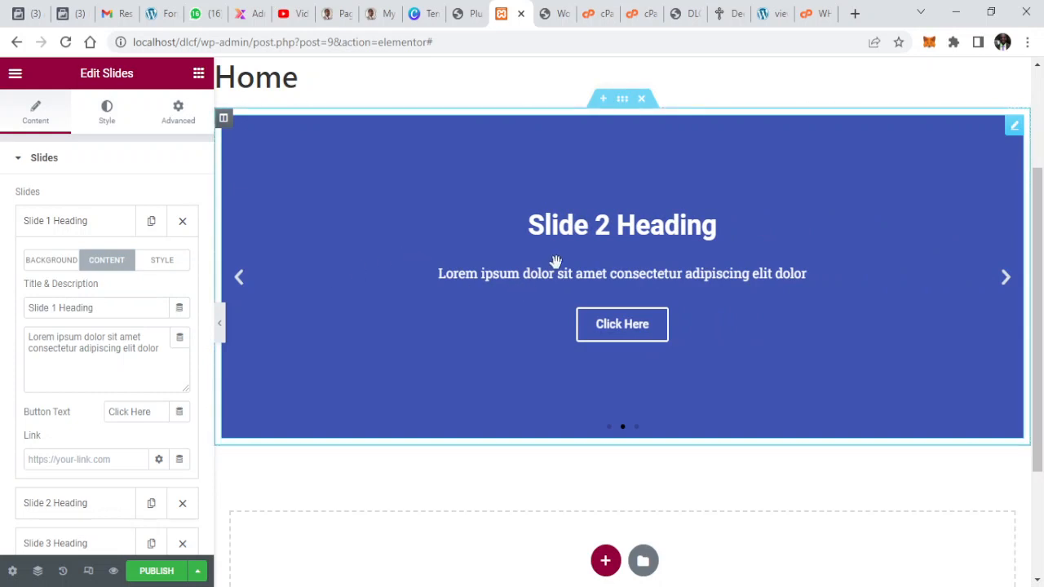
click(154, 269)
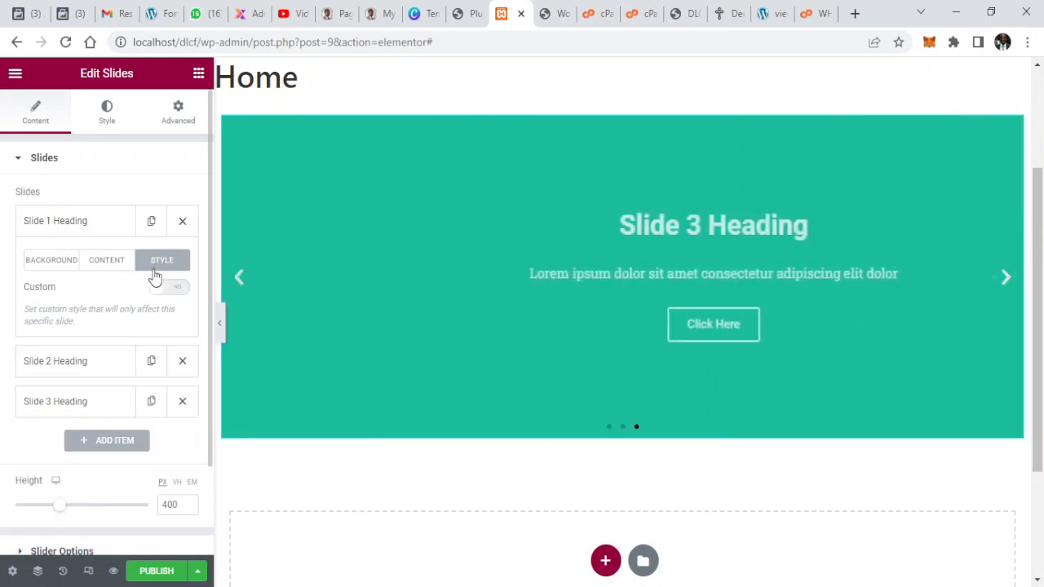
click(173, 289)
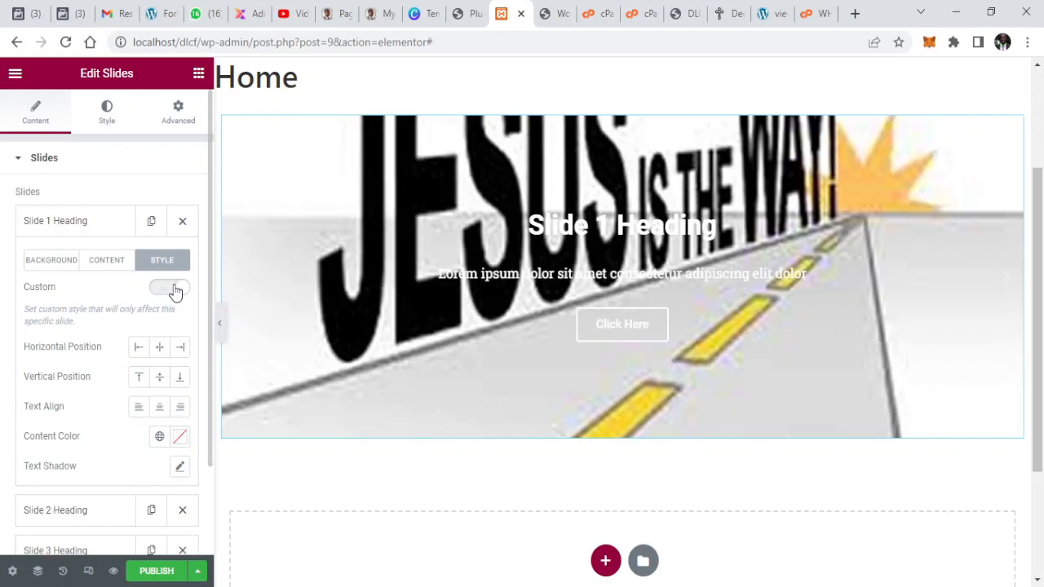
click(180, 349)
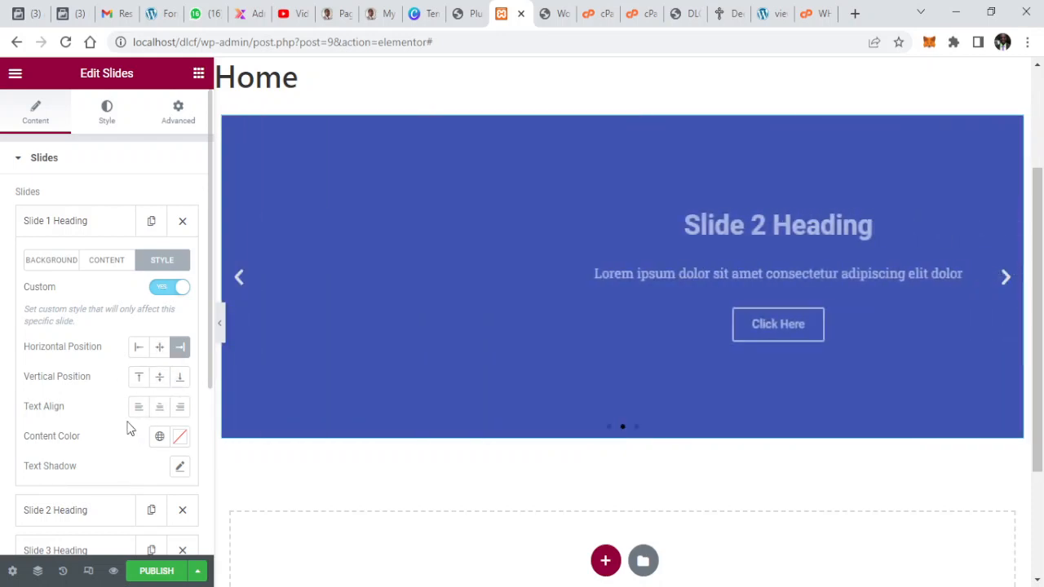
click(173, 407)
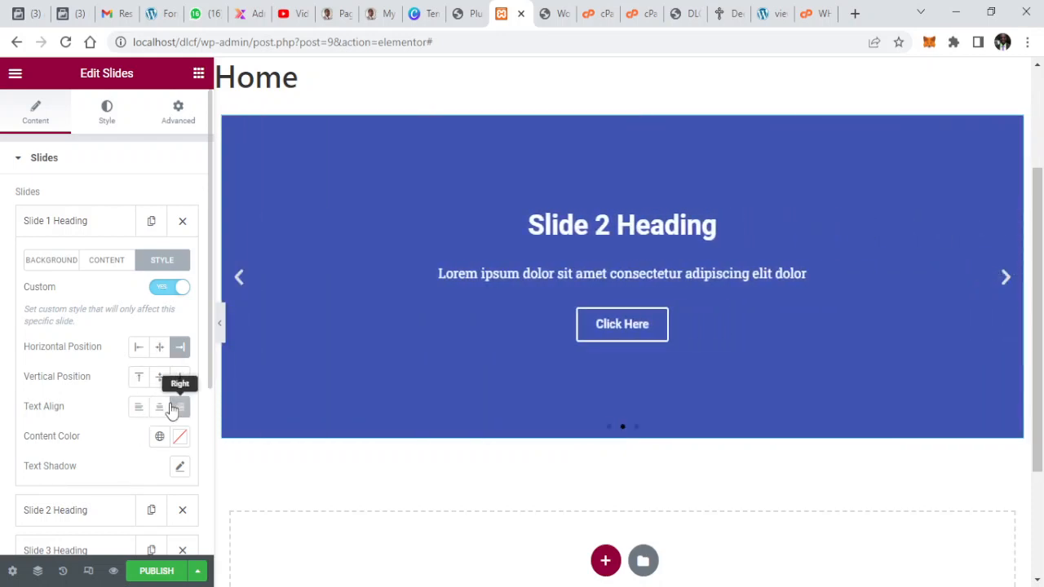
click(180, 410)
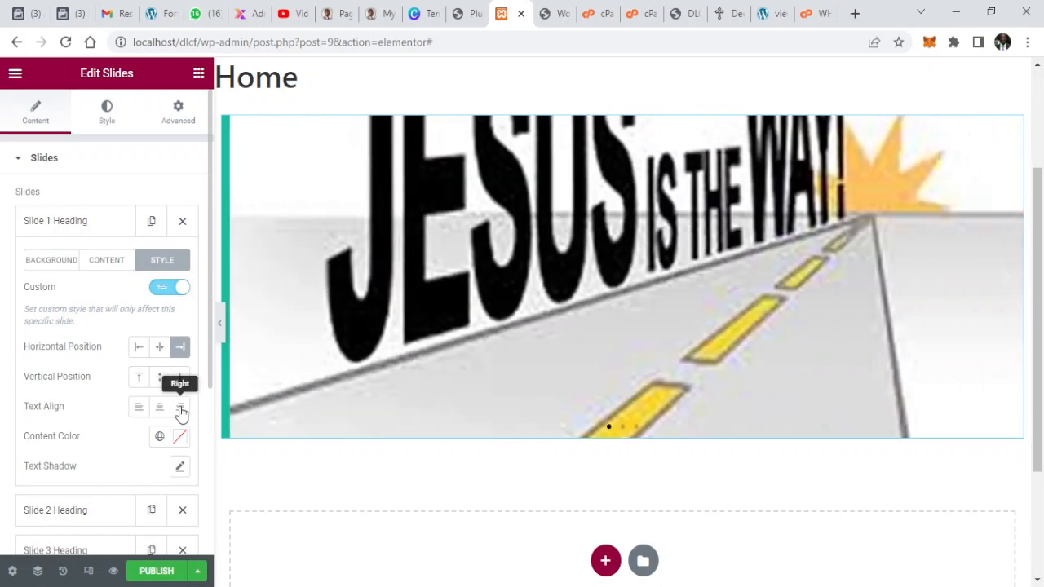
click(180, 410)
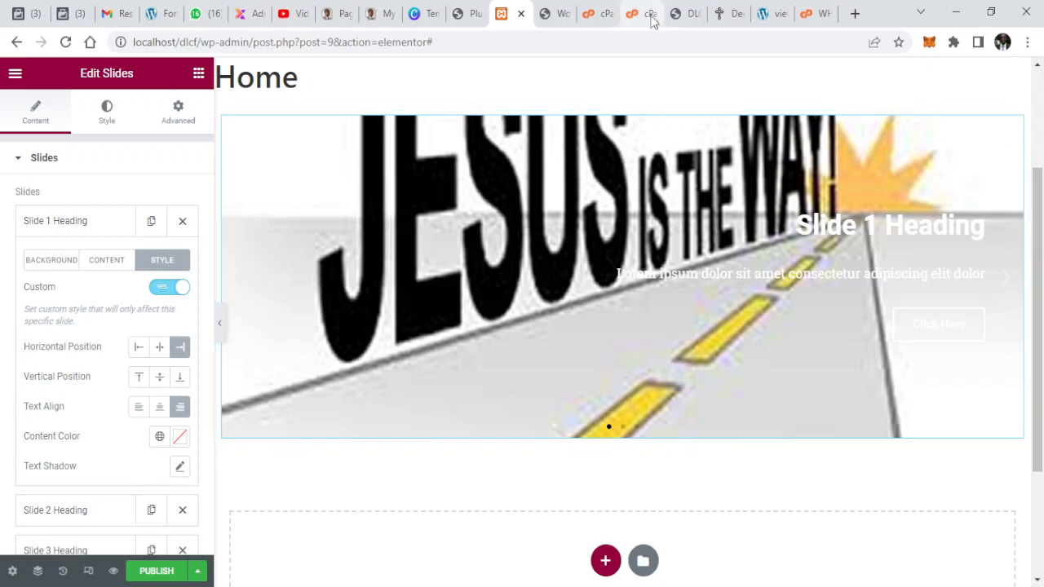
Compare the Deeds demo's hero slides with the Home page slider, opening the second slide's background settings in Elementor.
click(739, 9)
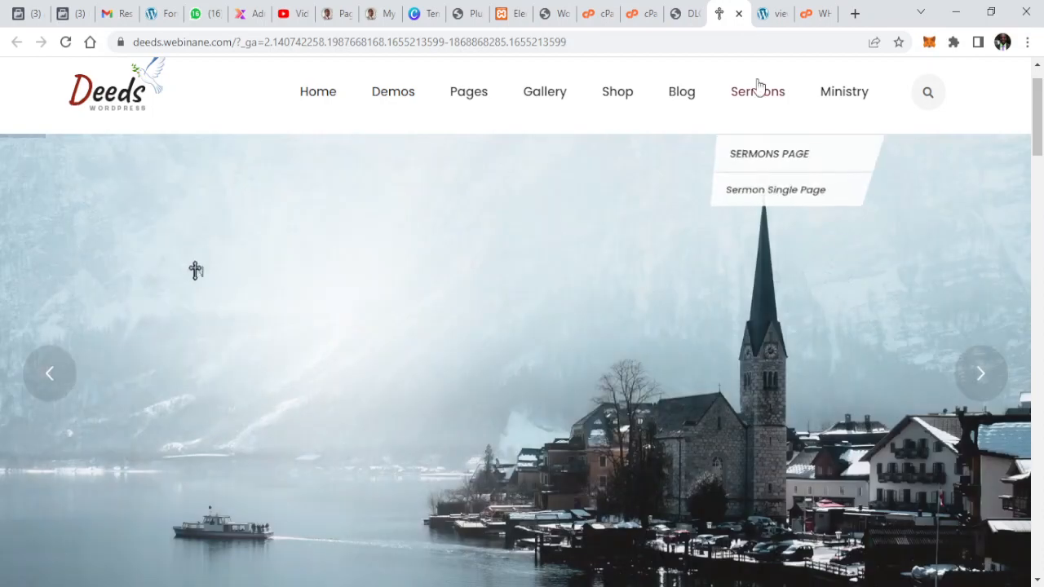
click(509, 23)
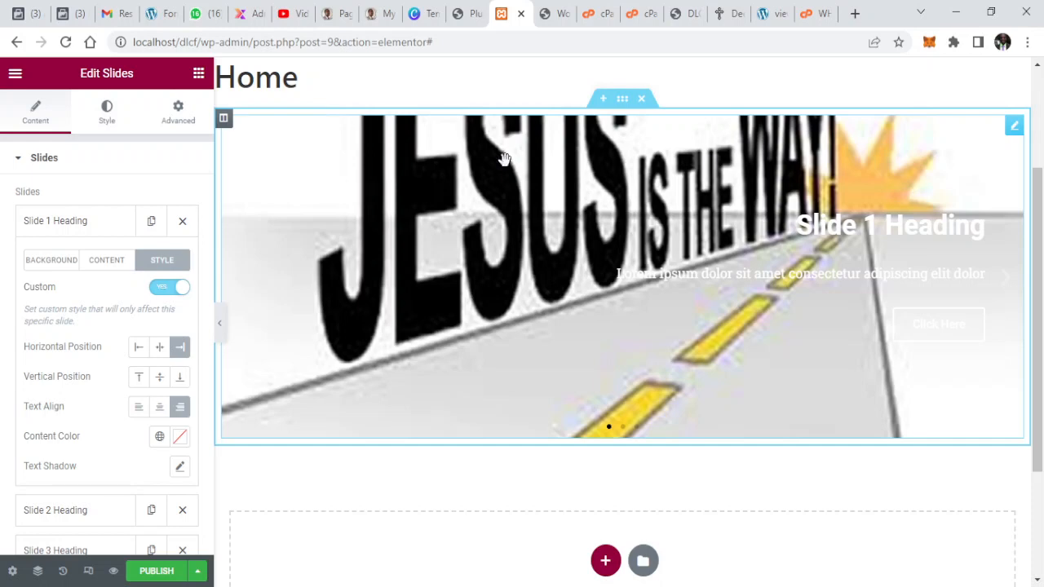
click(95, 235)
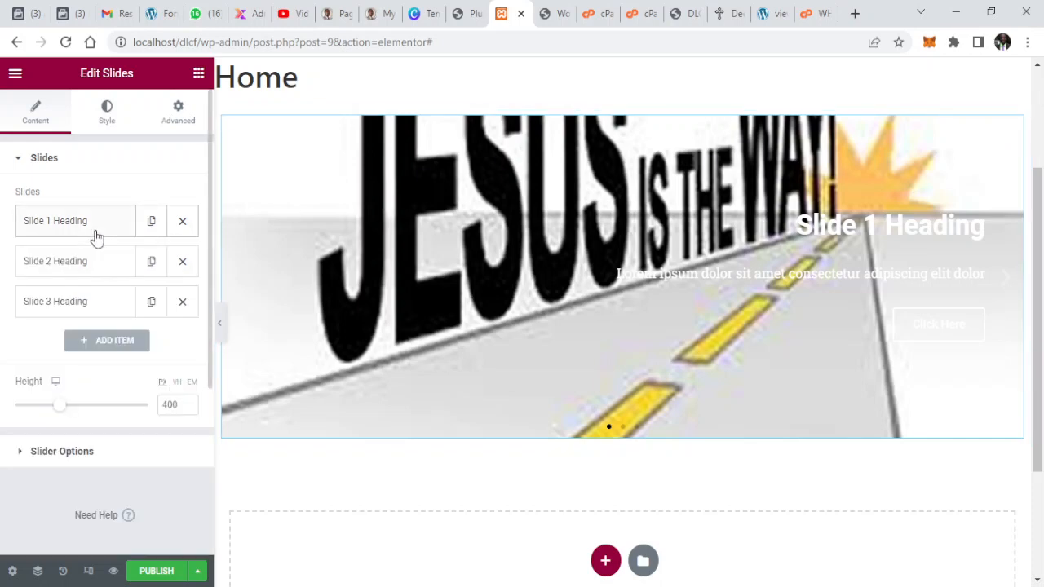
click(96, 259)
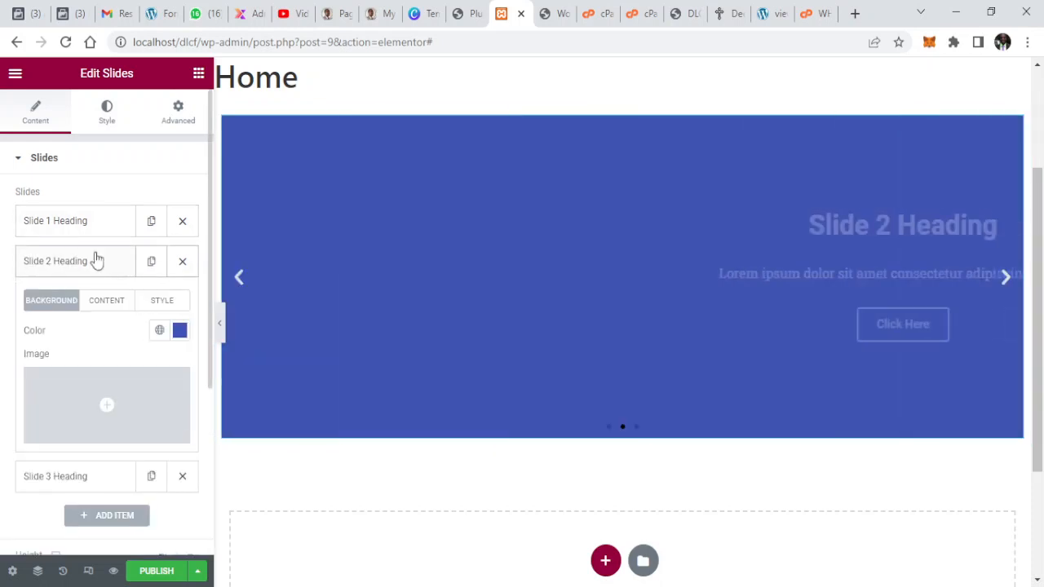
click(747, 13)
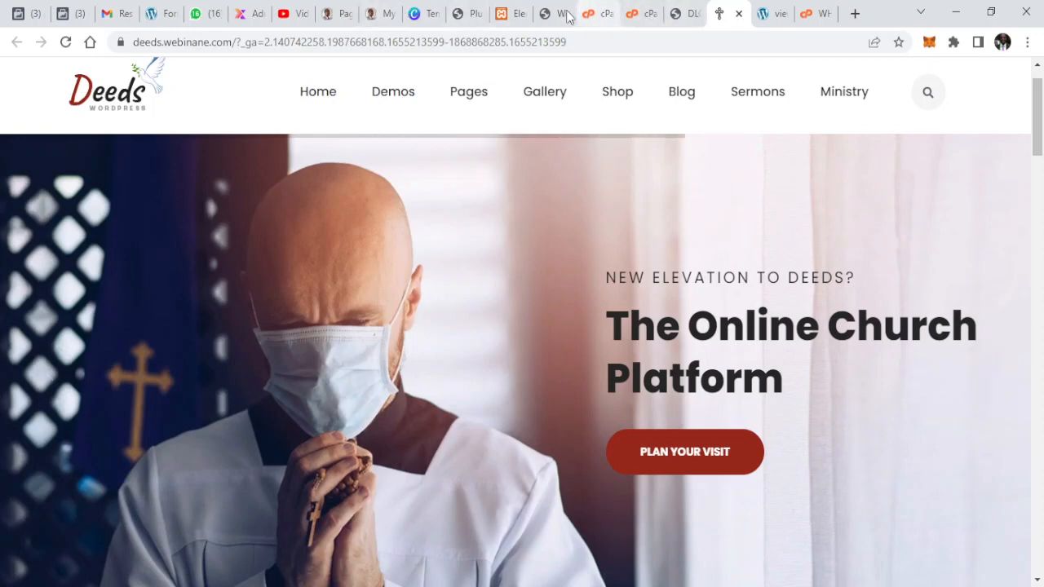
Return to the Elementor editor, enable custom style for the second slide, and set its horizontal position and text alignment to left.
click(512, 13)
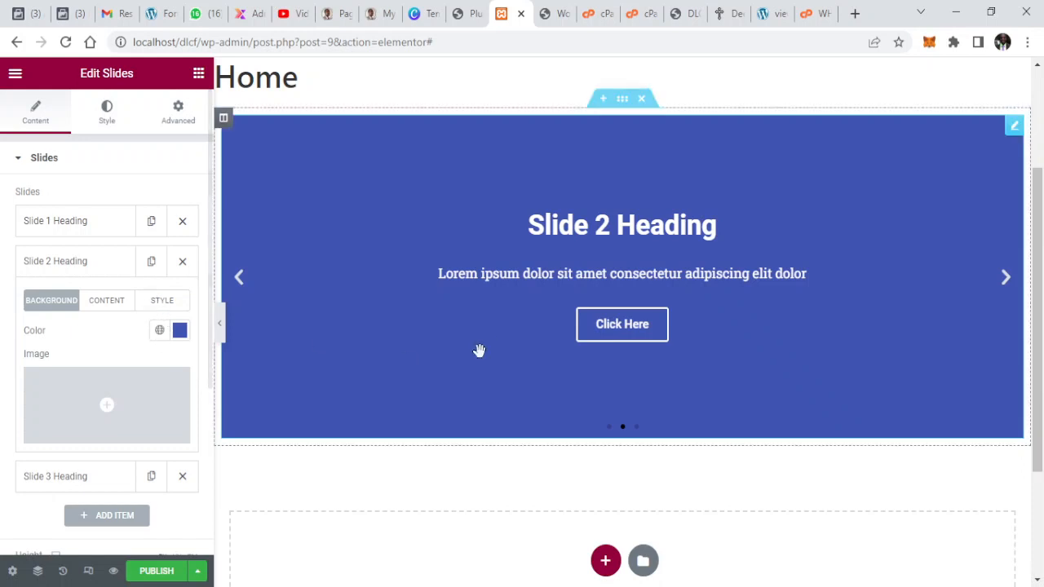
mouse_move(103, 431)
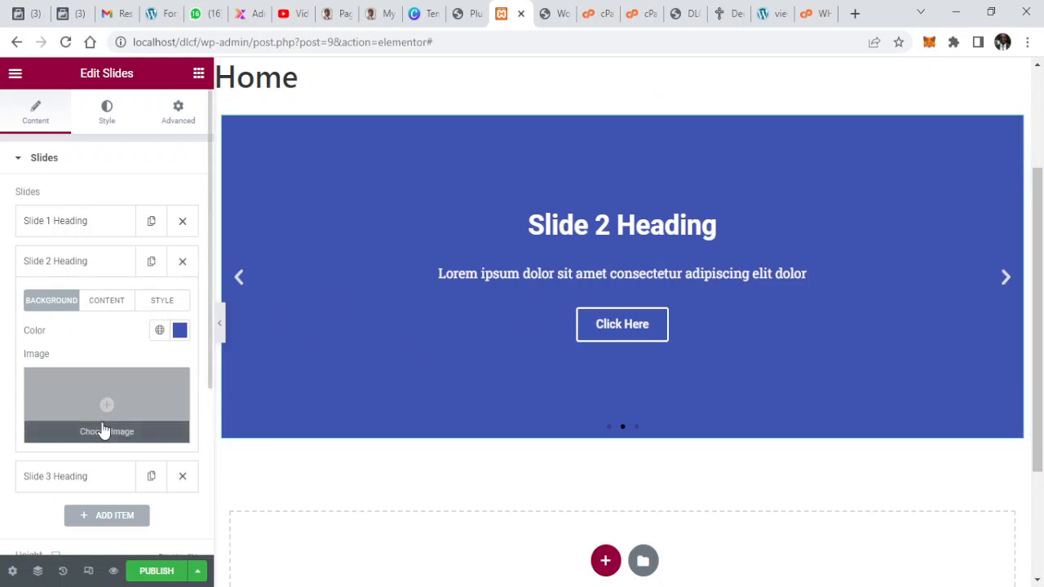
click(96, 305)
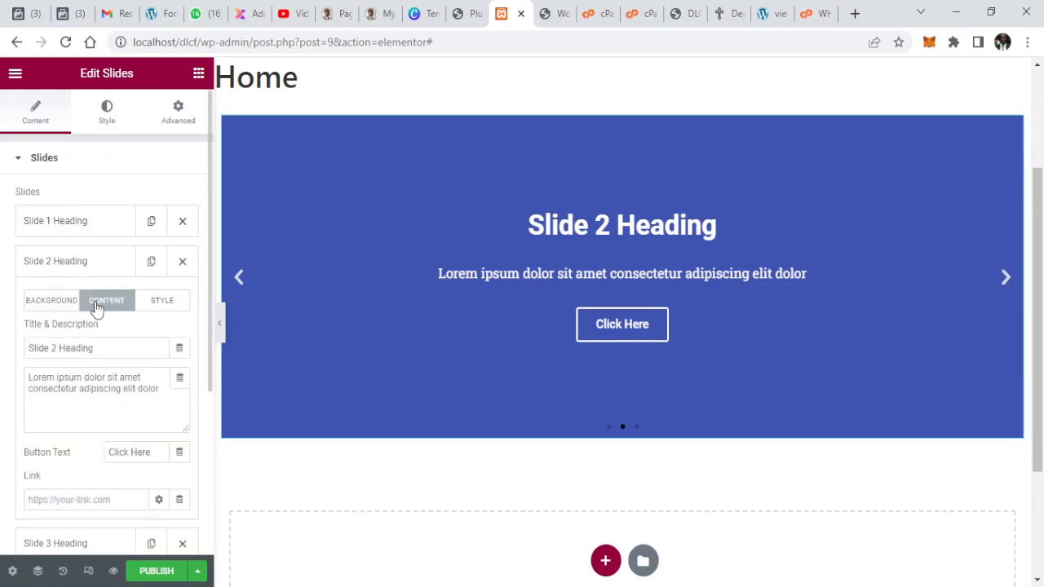
click(160, 302)
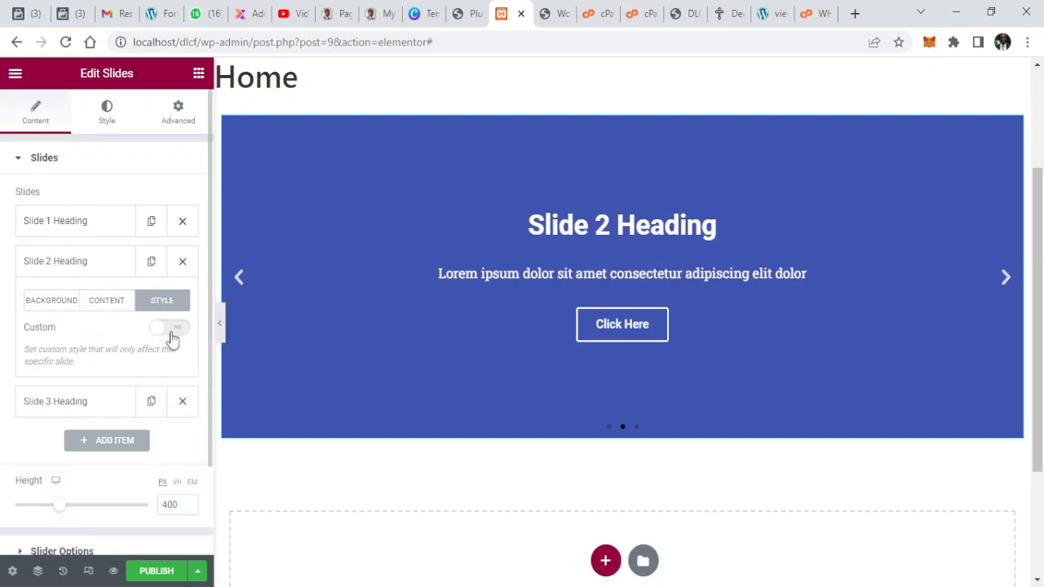
click(163, 327)
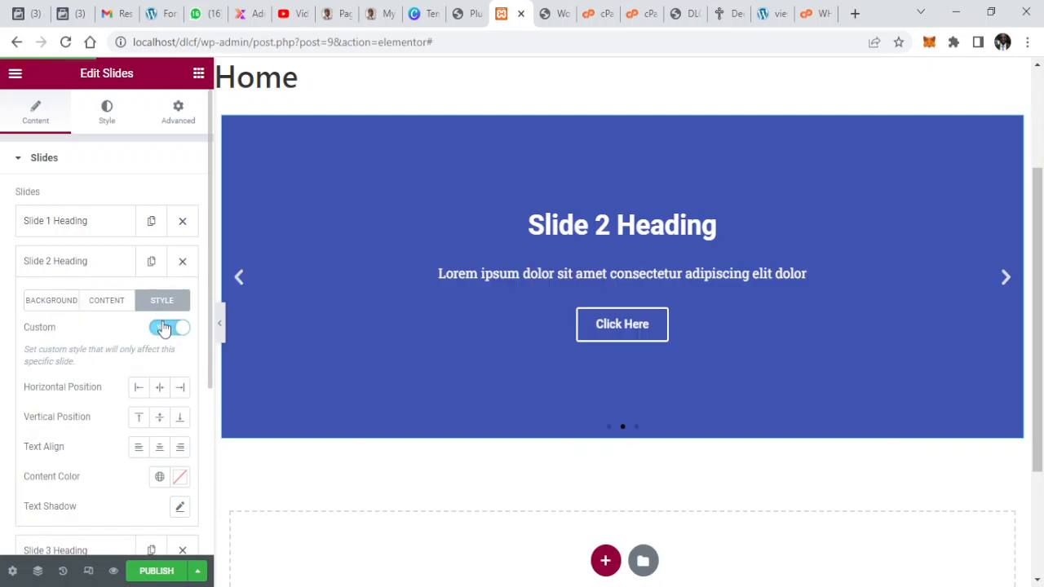
click(138, 388)
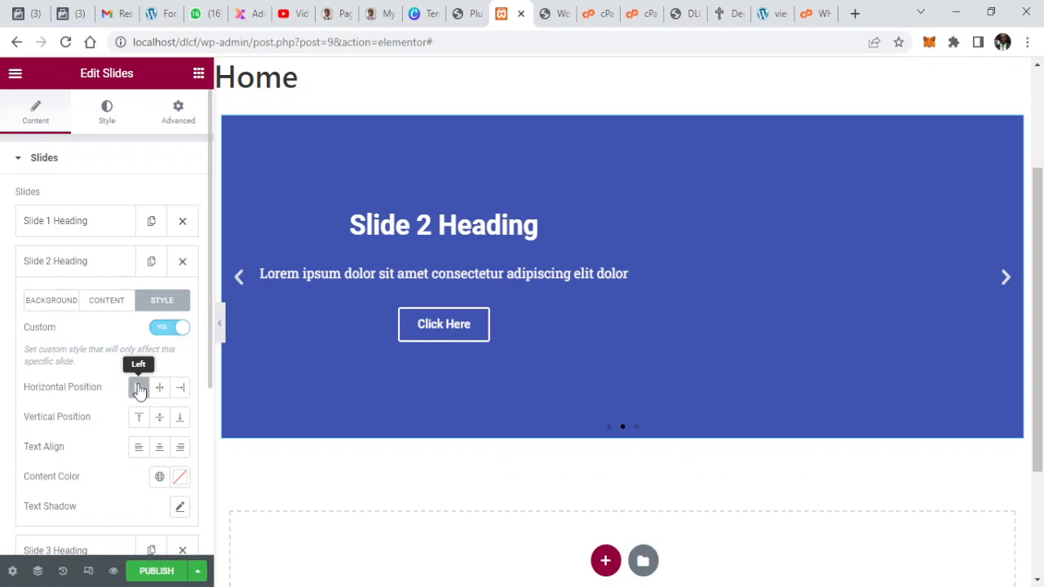
click(132, 448)
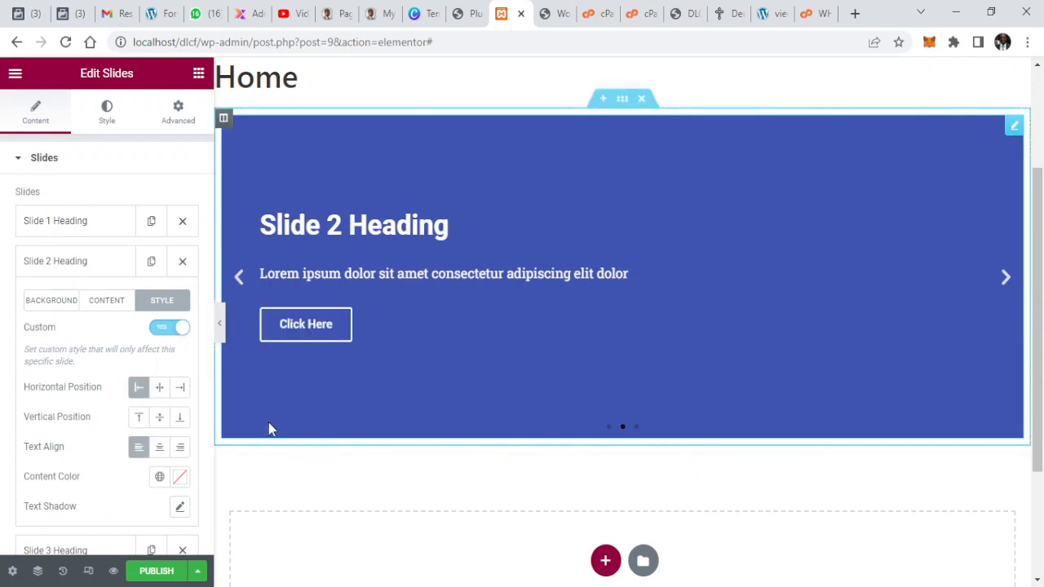
Delete the third slide from the slider's list of slides.
click(86, 167)
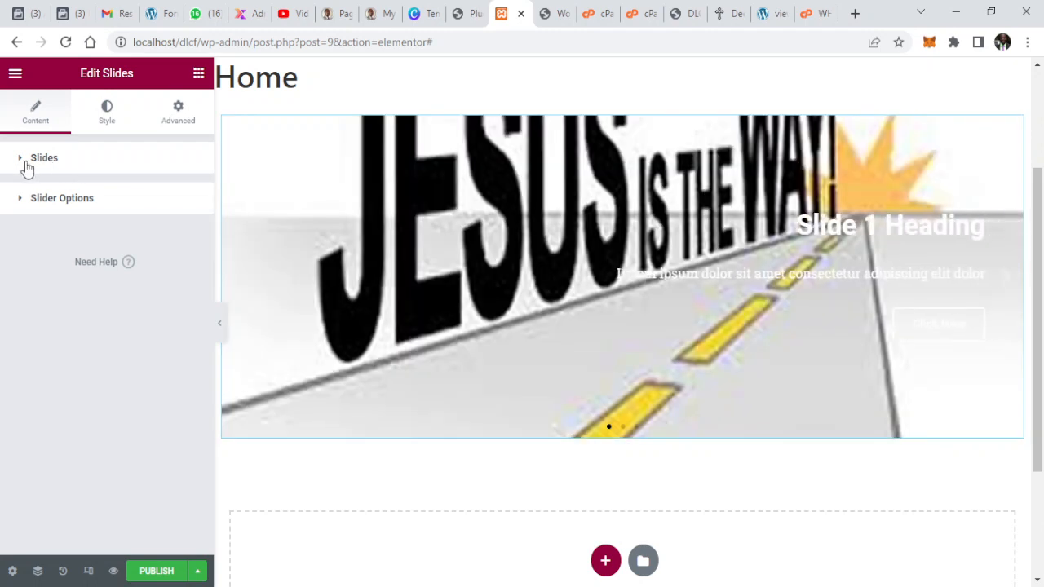
click(26, 167)
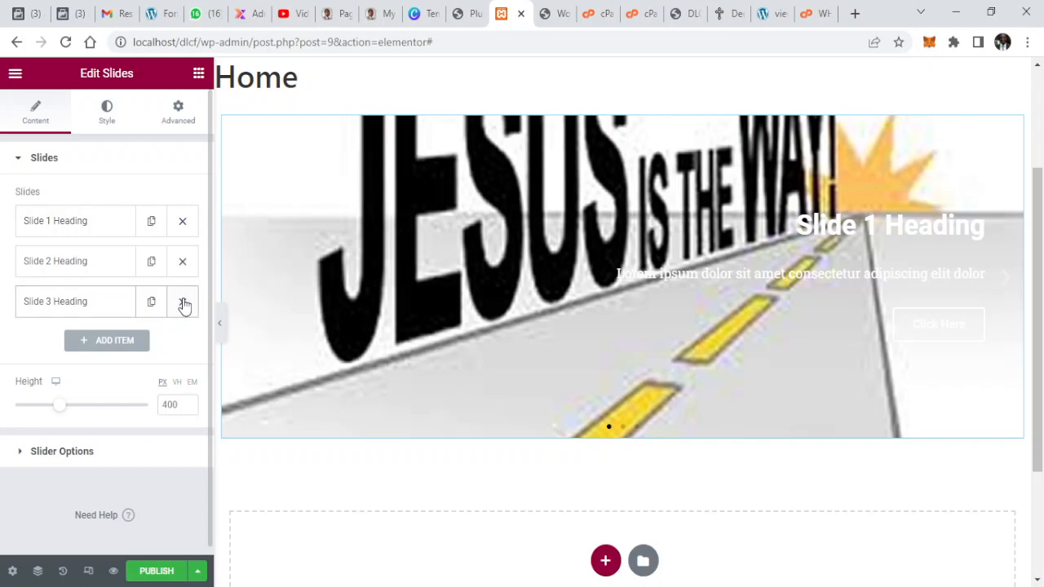
click(182, 302)
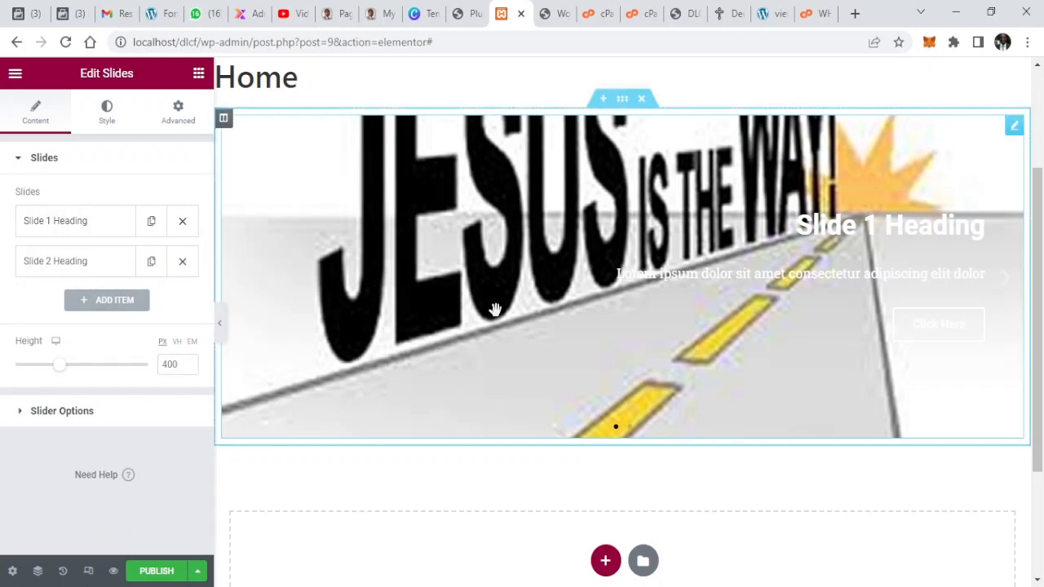
Set the content width of the section containing the slider to Full Width.
drag(1039, 268, 997, 283)
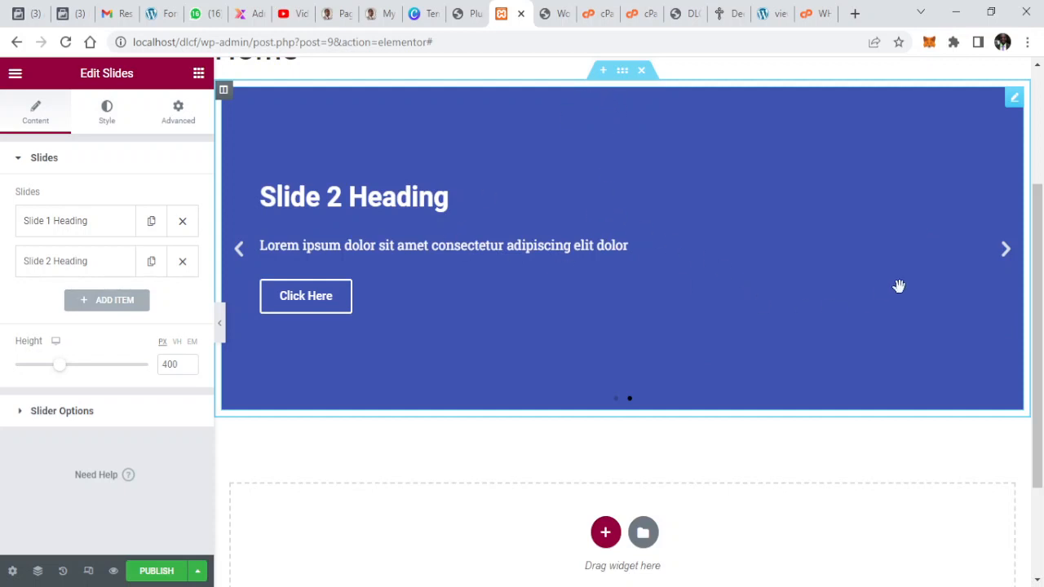
mouse_move(599, 87)
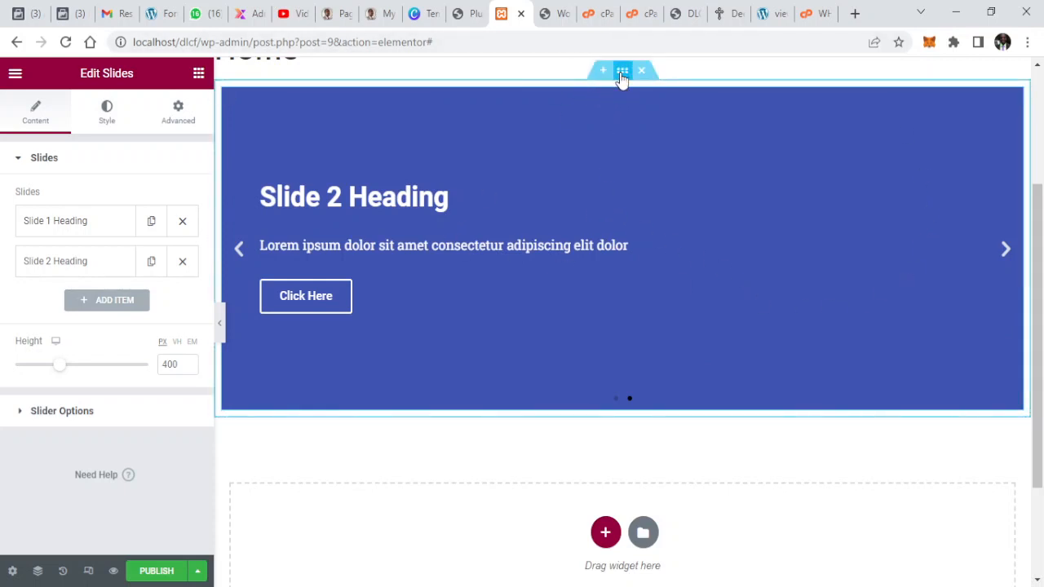
drag(621, 75, 330, 154)
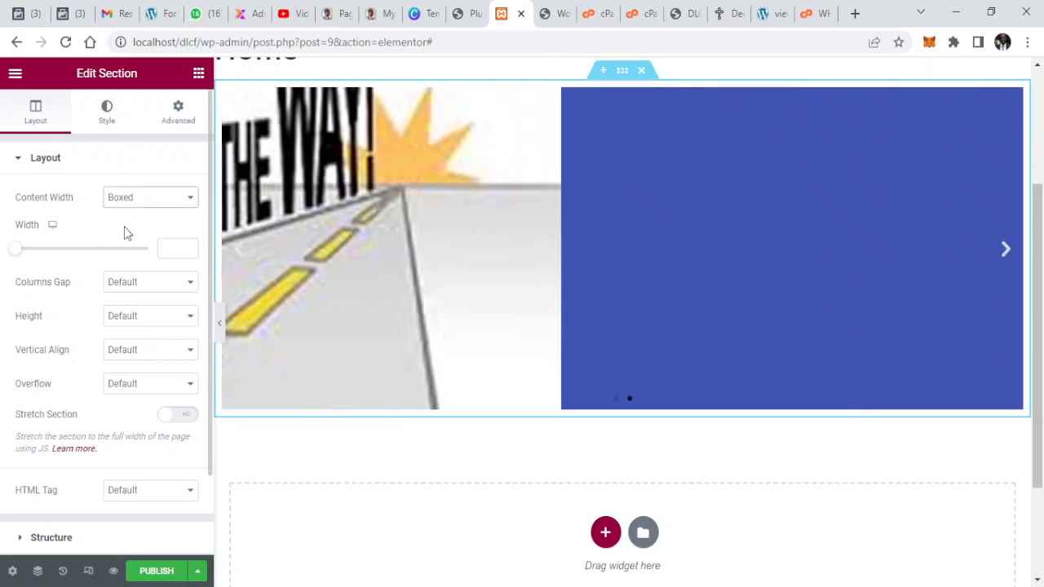
click(125, 231)
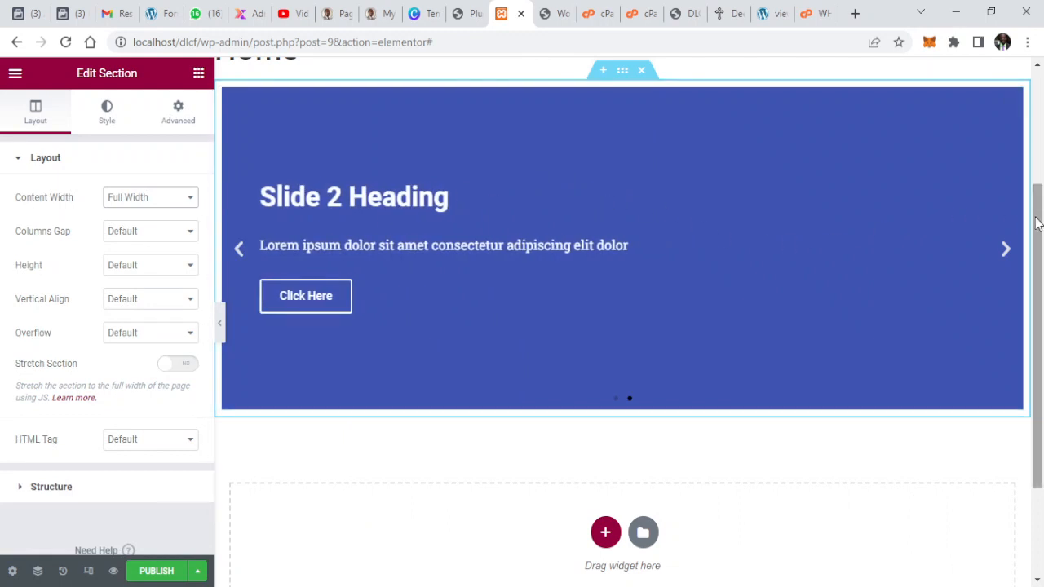
Review the slider section's style and advanced settings, leaving them as they are, and publish the Home page.
drag(1042, 215, 987, 184)
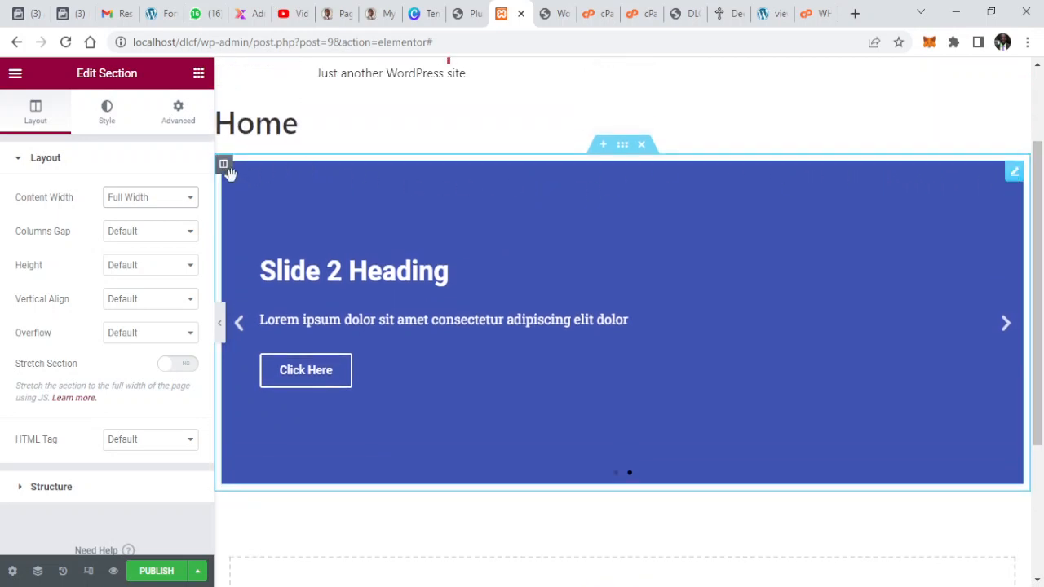
click(106, 118)
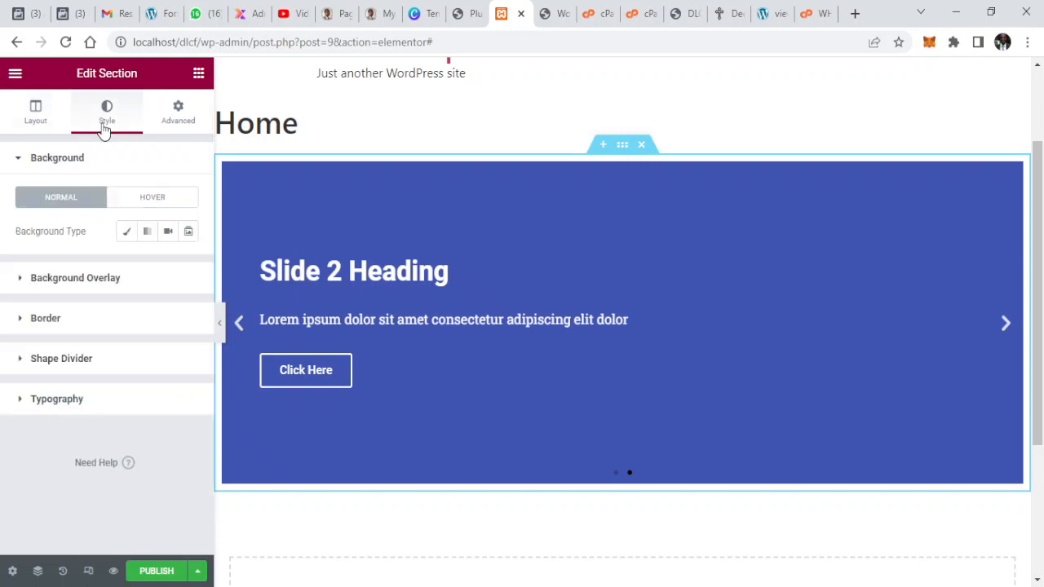
click(189, 122)
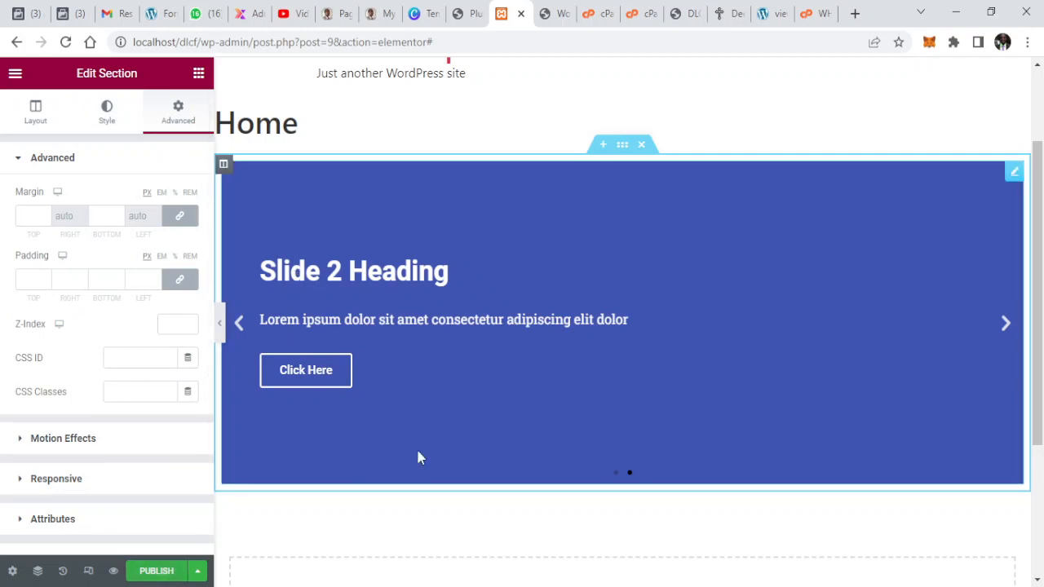
drag(1039, 235, 1021, 388)
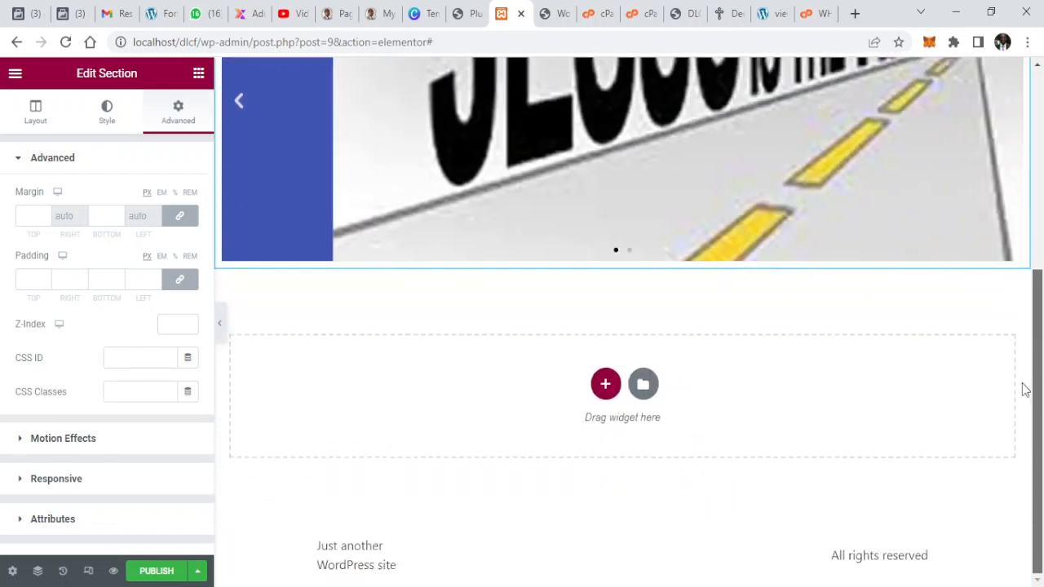
click(169, 570)
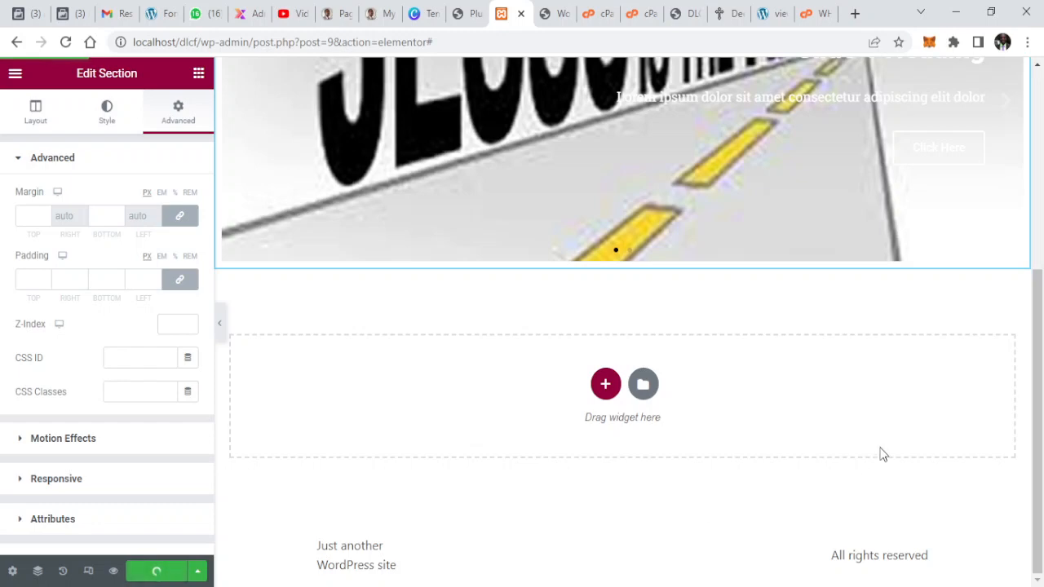